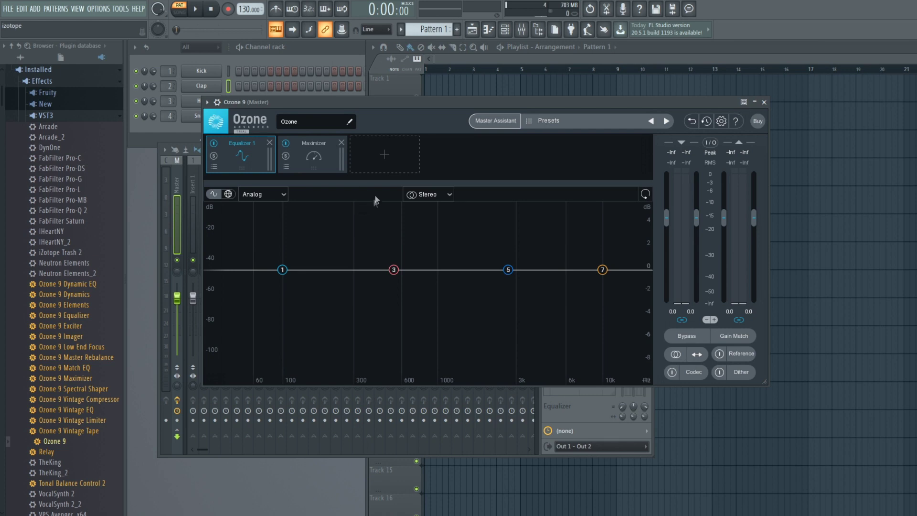
Close the Mixer with F9 and drag Ozone 9's corner to enlarge the plugin window.
key(F9)
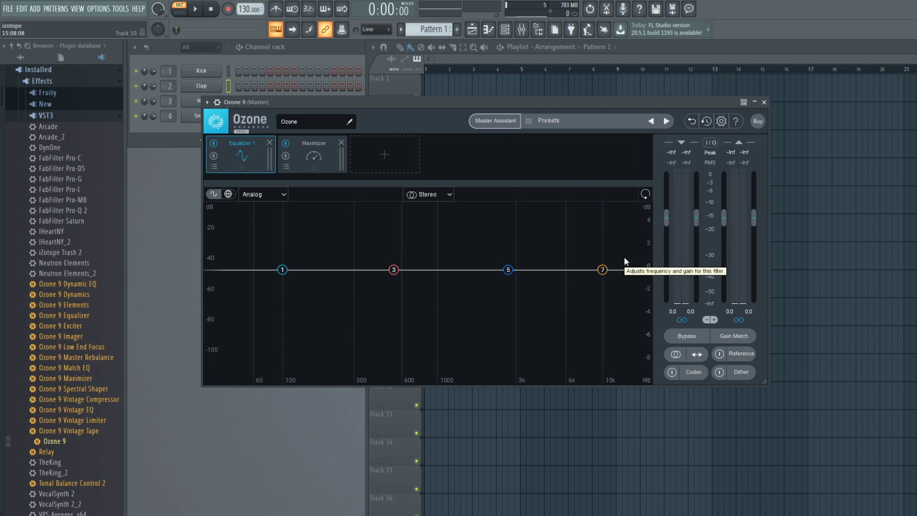
drag(764, 382, 787, 419)
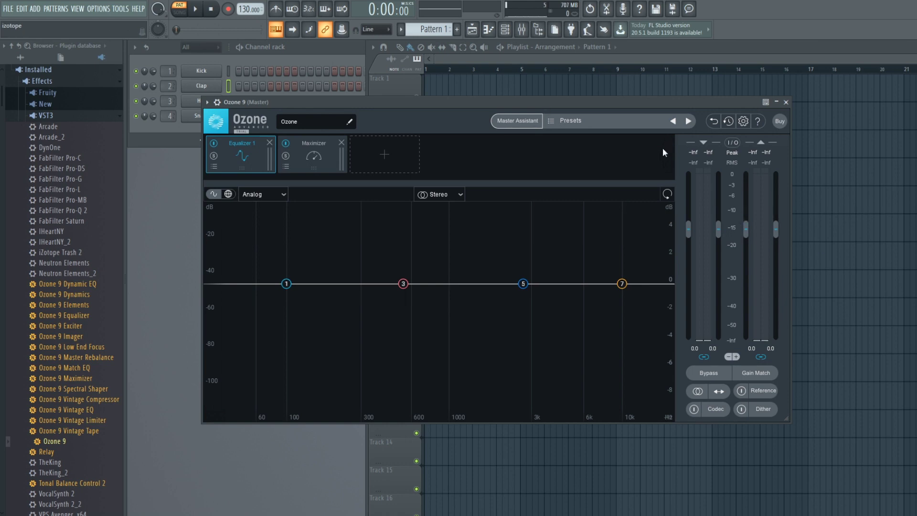
Load Imager into Ozone 9's empty module slot following the Maximizer.
click(400, 159)
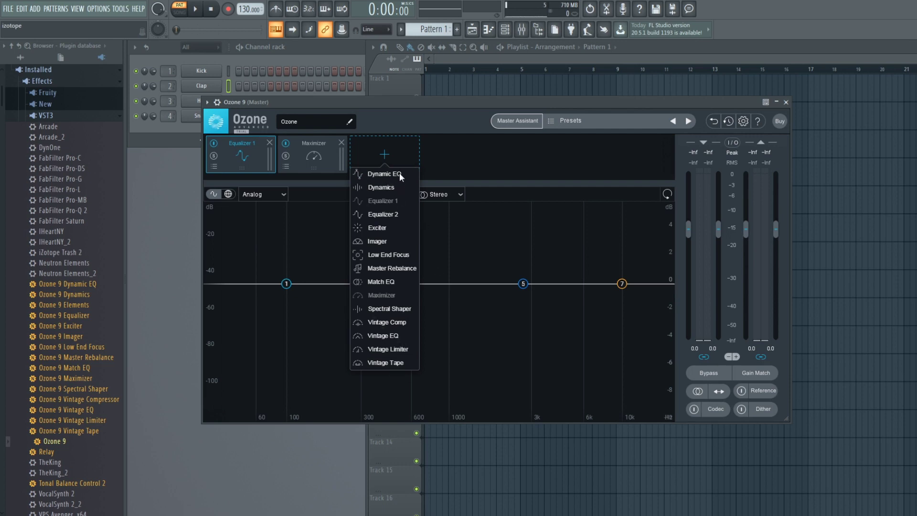
click(377, 241)
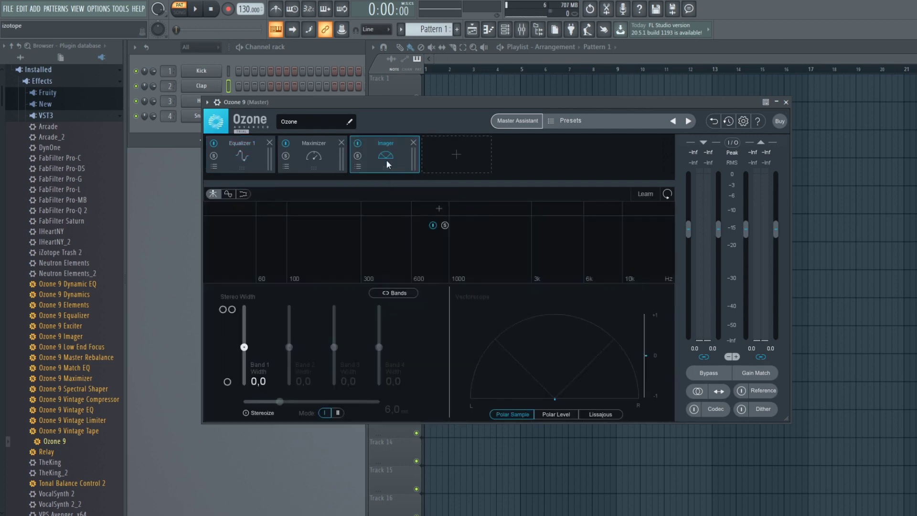
click(457, 156)
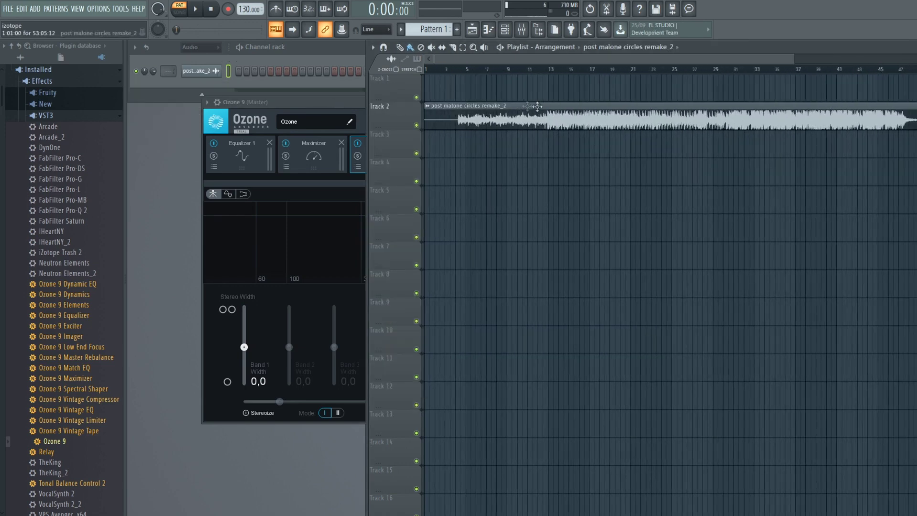
Set the playhead to bar 13 (0:22:15) and bring Ozone 9 forward with its module list closed.
click(548, 69)
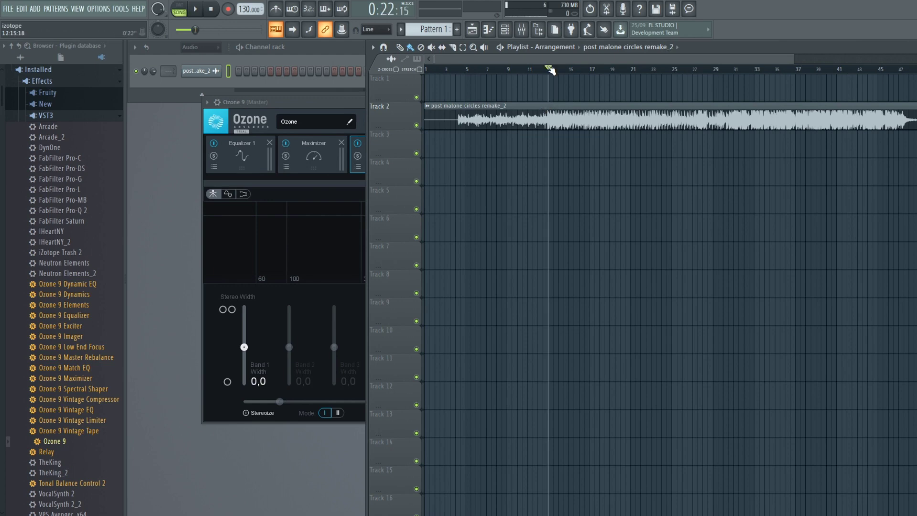
click(306, 102)
click(840, 178)
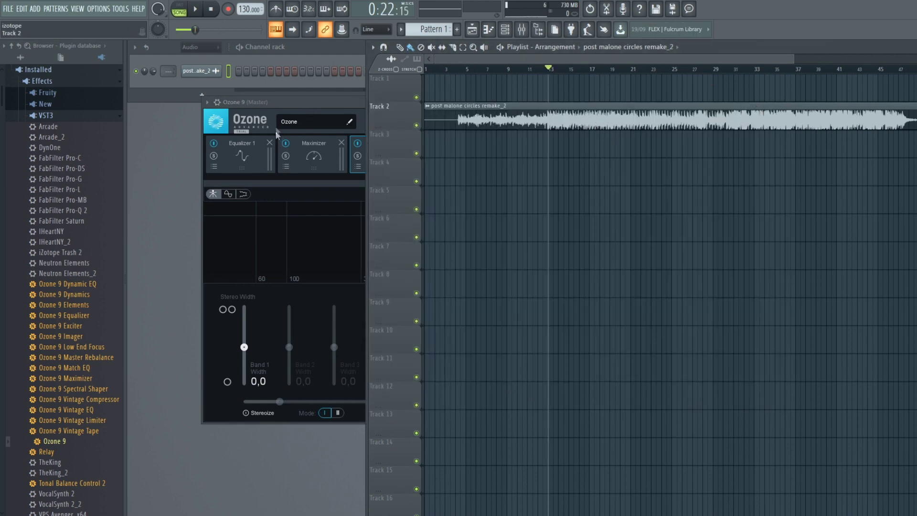
click(279, 109)
click(502, 169)
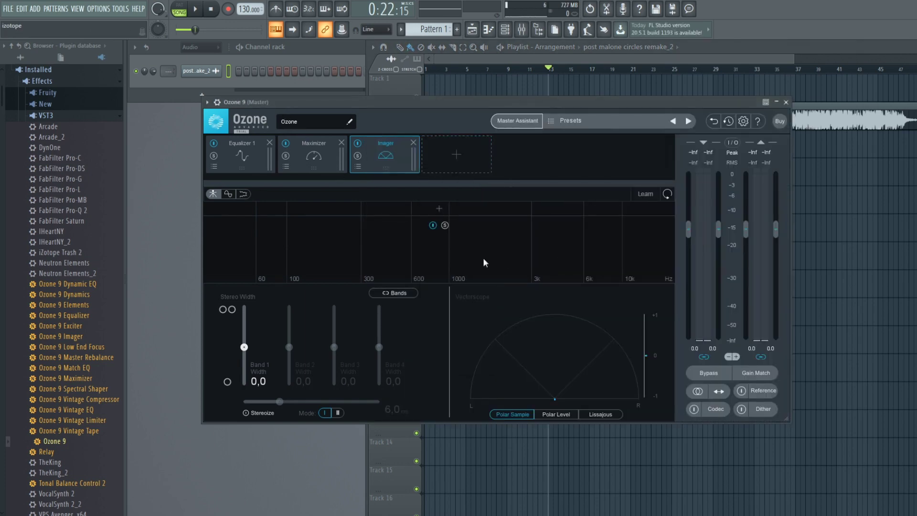
Reposition the Ozone 9 window lower so Track 2's clip is visible.
drag(661, 102, 661, 132)
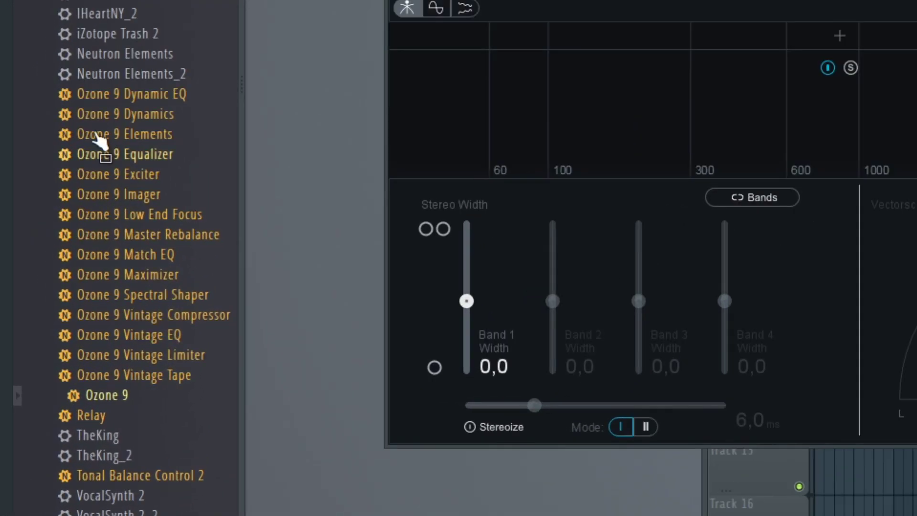
drag(36, 308, 94, 301)
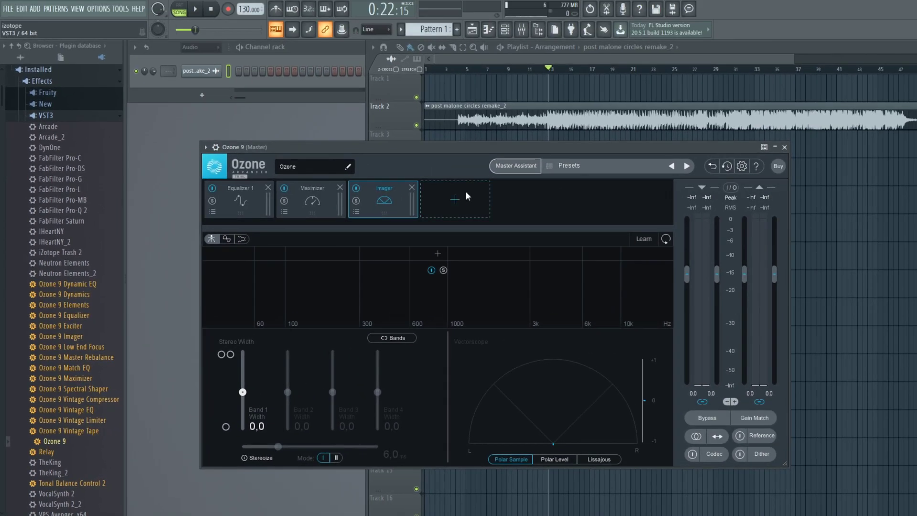
click(738, 19)
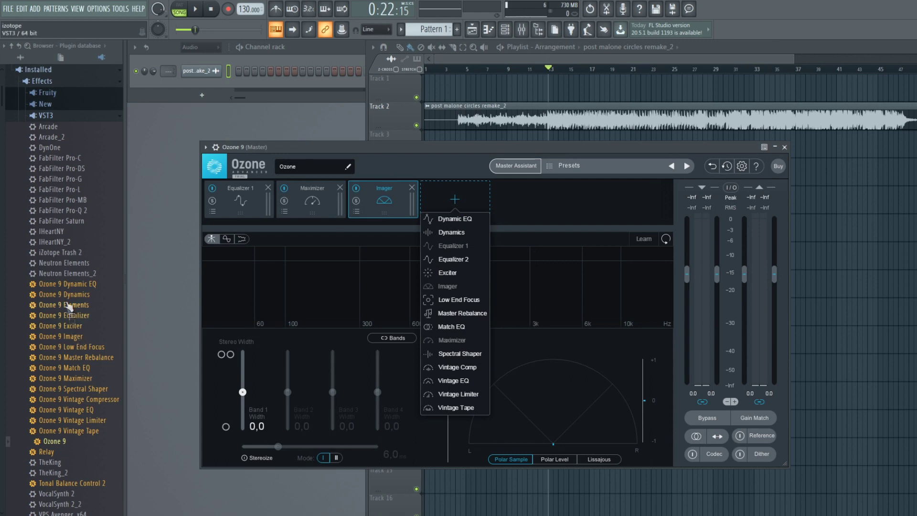
mouse_move(64, 348)
mouse_down()
mouse_move(88, 392)
mouse_move(62, 338)
mouse_move(62, 364)
mouse_up()
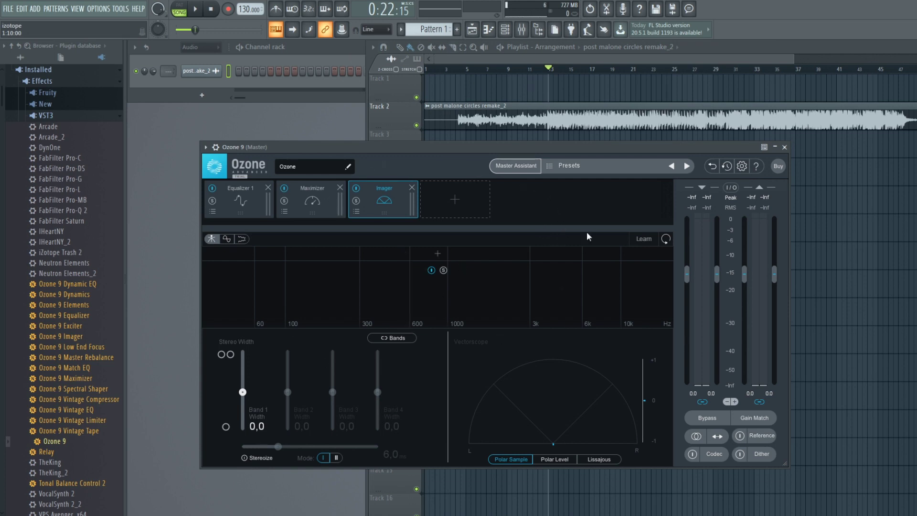
Bypass Ozone 9 and return playback to bar 13 in the playlist.
click(719, 417)
click(566, 59)
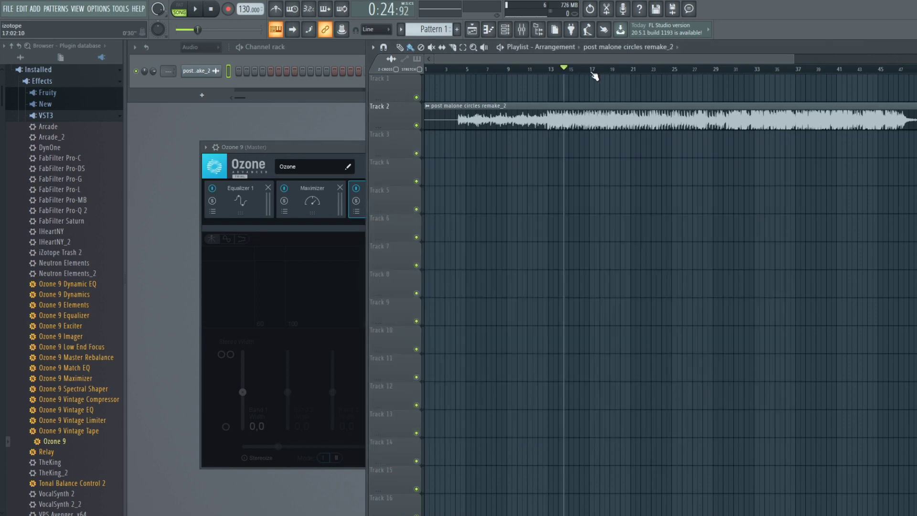
click(549, 69)
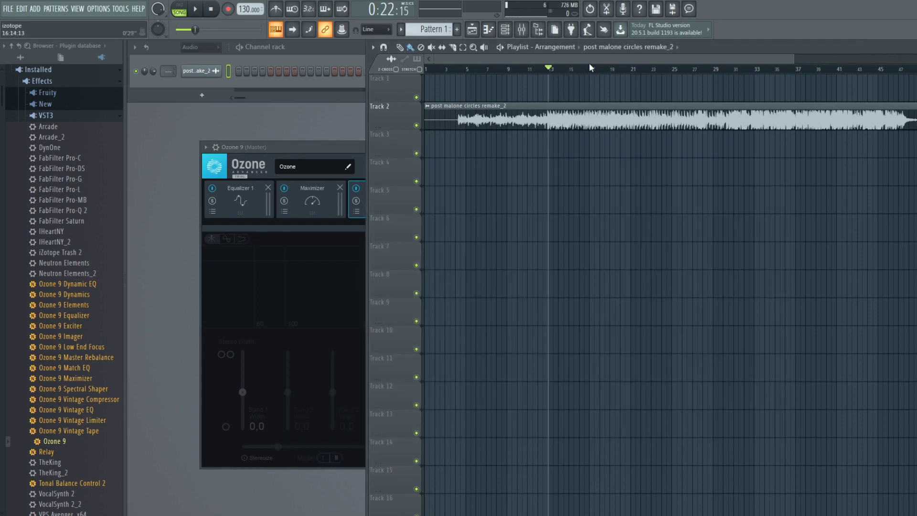
Scrub the playhead between bars 29 and 21 while listening, stopping at 0:36:92.
drag(687, 70, 710, 68)
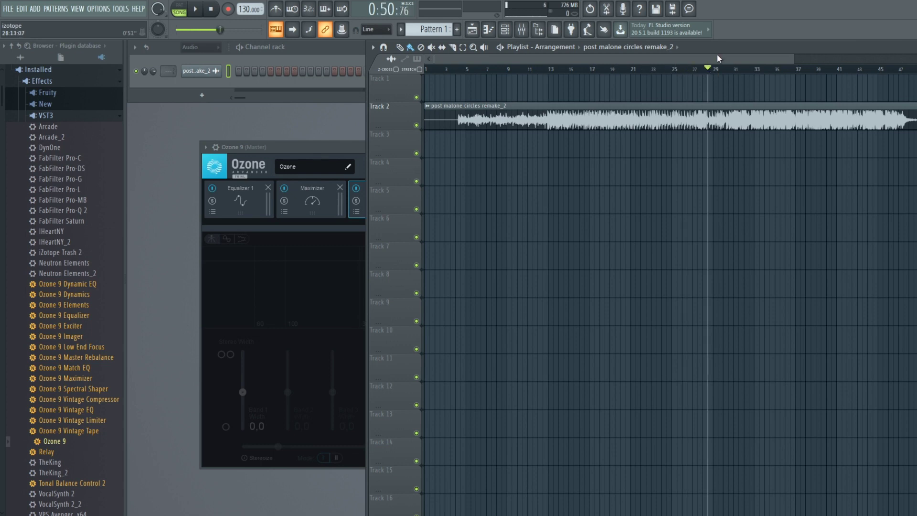
drag(708, 68, 634, 73)
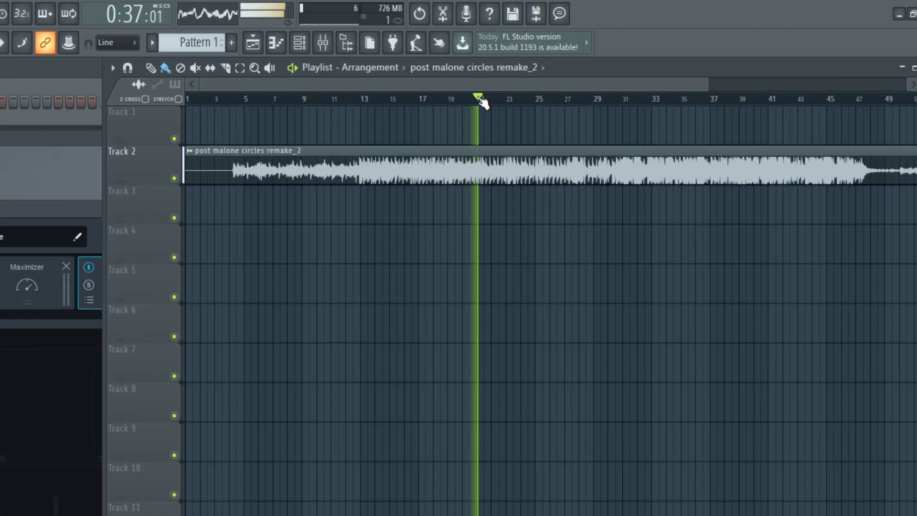
drag(479, 99, 521, 89)
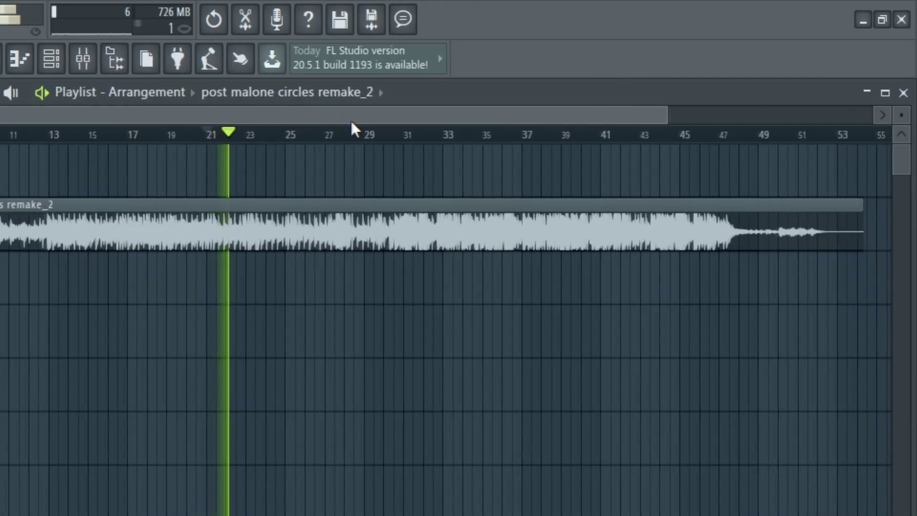
scroll(277, 138, up, 2)
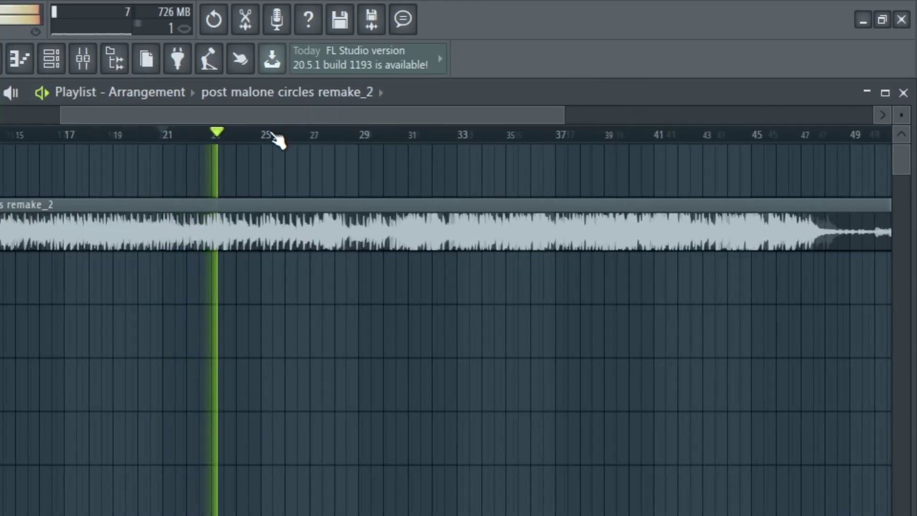
scroll(277, 139, up, 1)
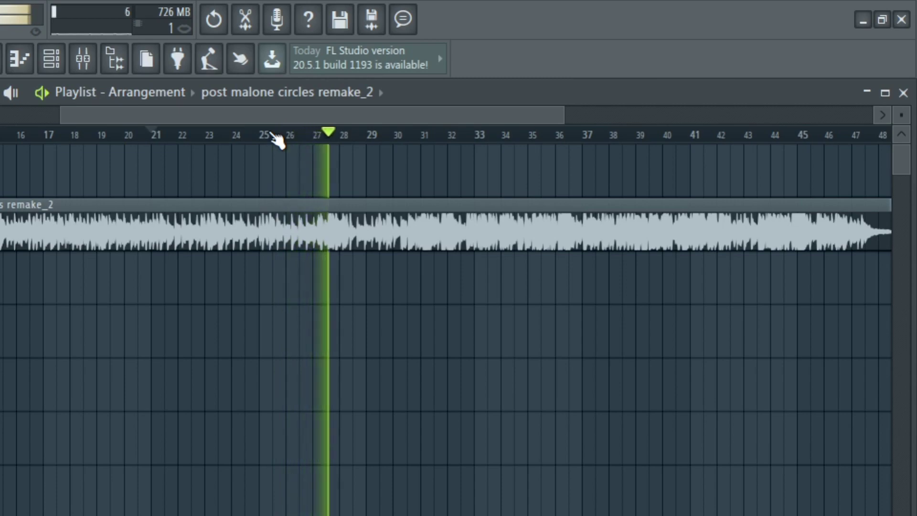
drag(289, 115, 330, 128)
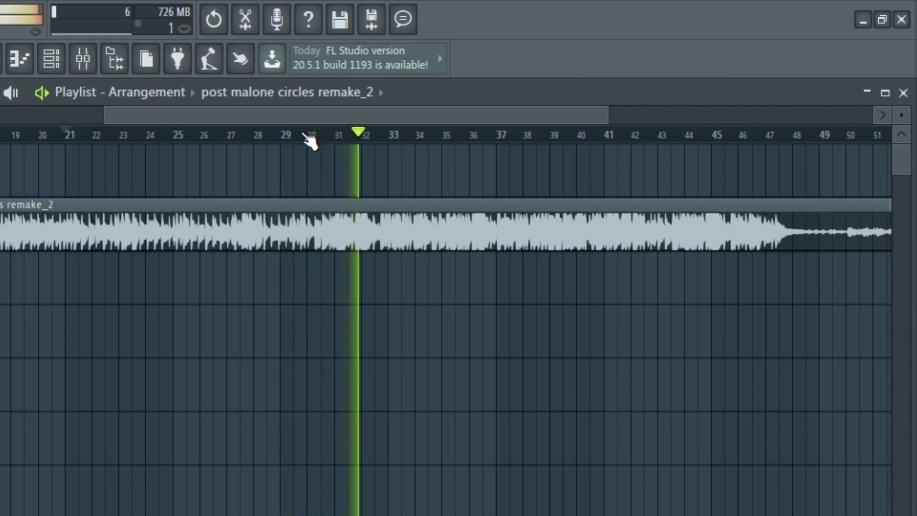
key(space)
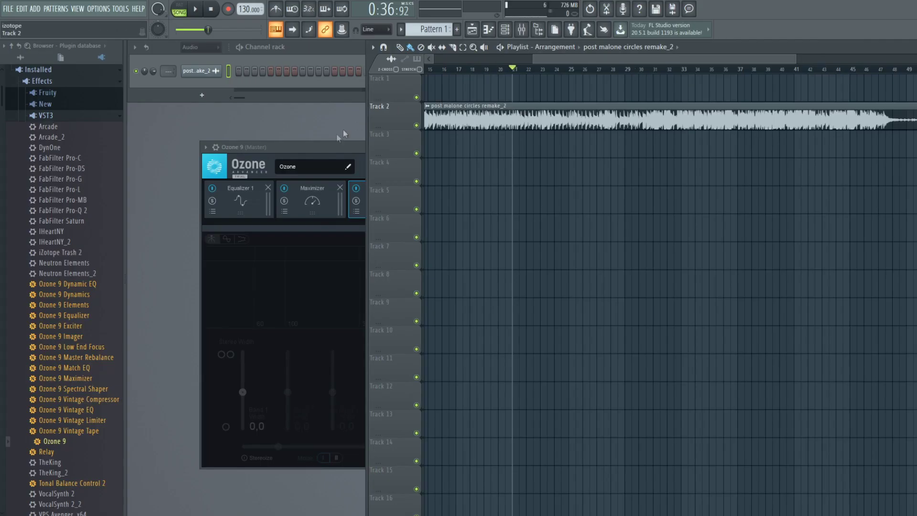
Remove the Imager from Ozone's chain and turn Ozone processing back on.
click(340, 146)
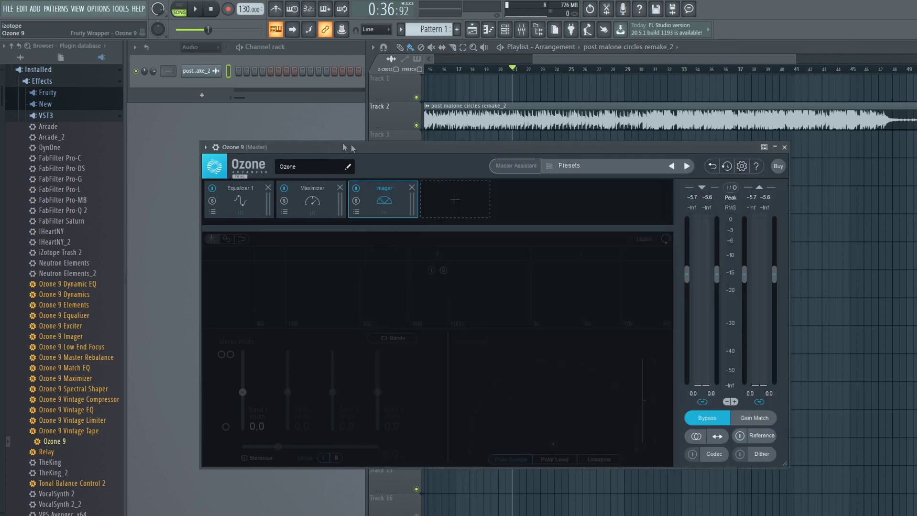
click(412, 187)
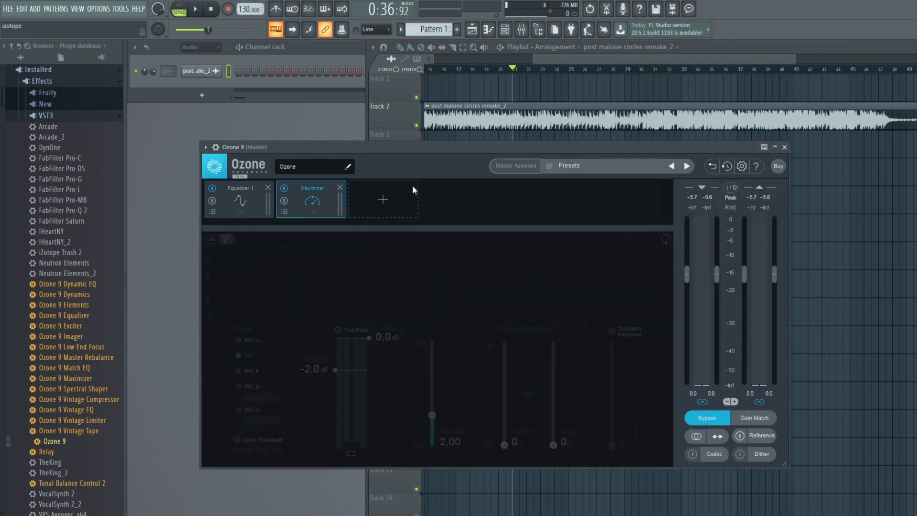
click(721, 422)
Add Master Rebalance to the chain and move the playhead to around bar 31.
click(388, 192)
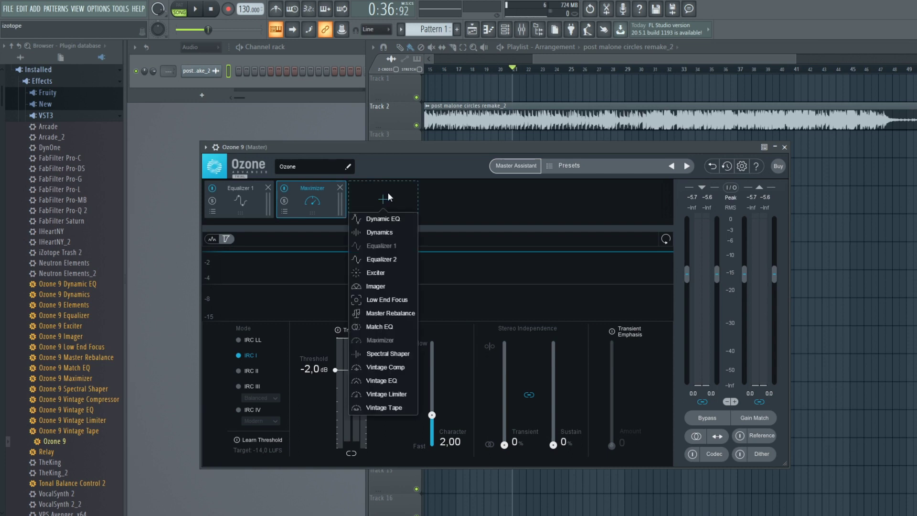
click(380, 314)
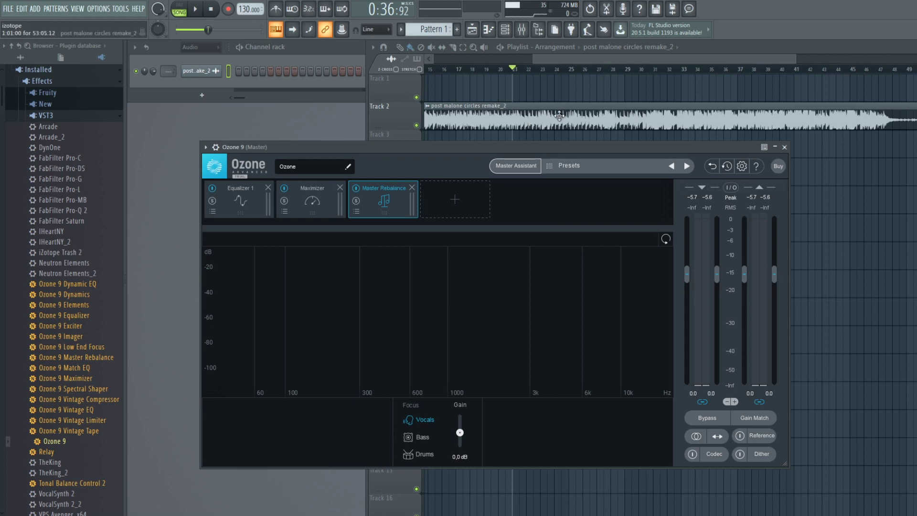
drag(646, 69, 664, 69)
Move Master Rebalance ahead of the Maximizer in Ozone's chain.
key(space)
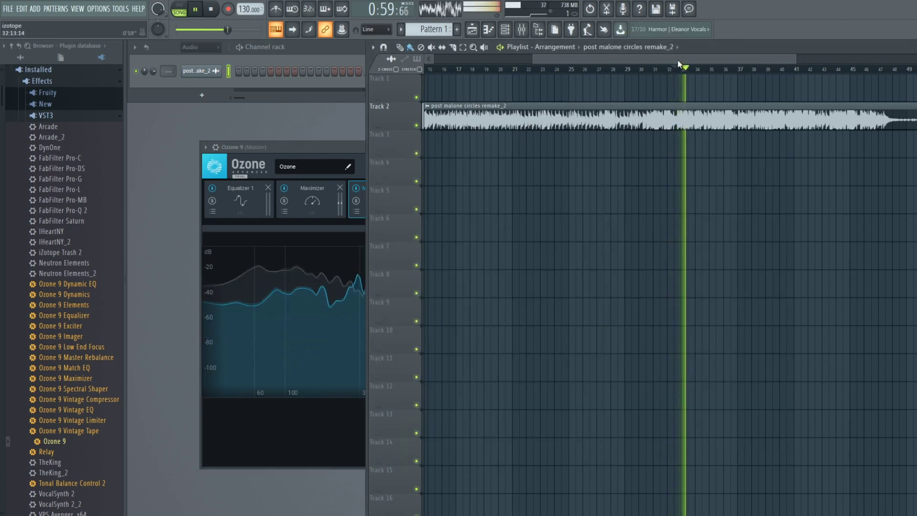
key(space)
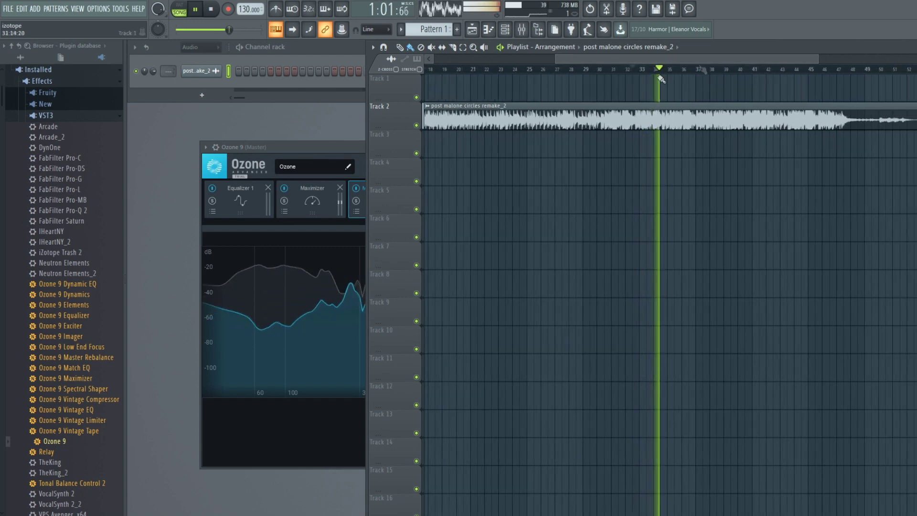
click(333, 152)
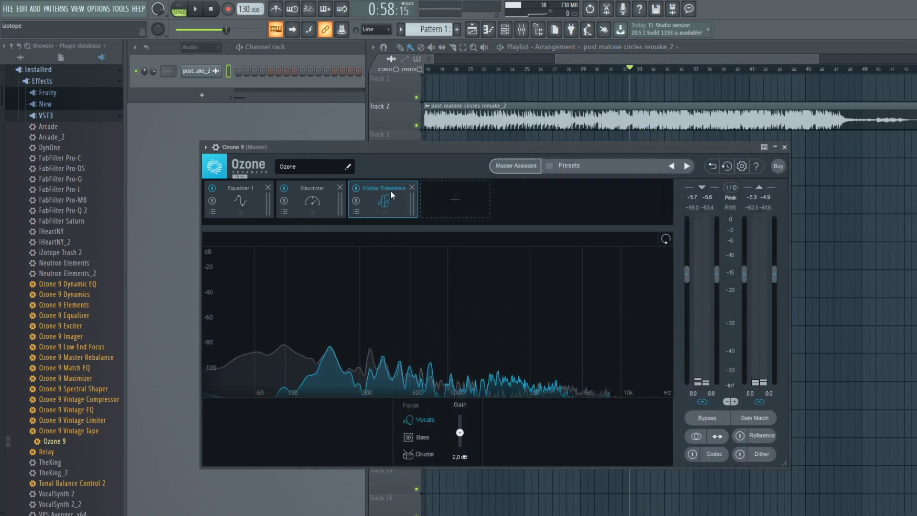
drag(366, 200, 325, 196)
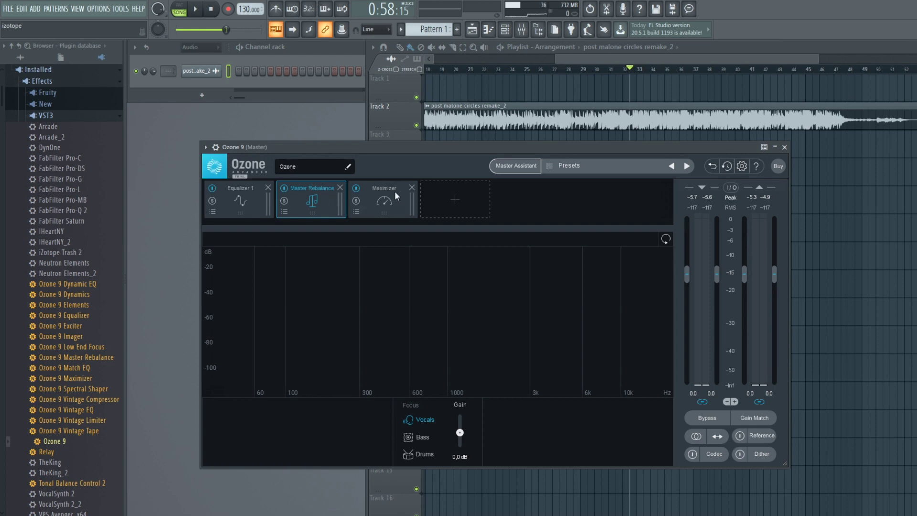
click(382, 190)
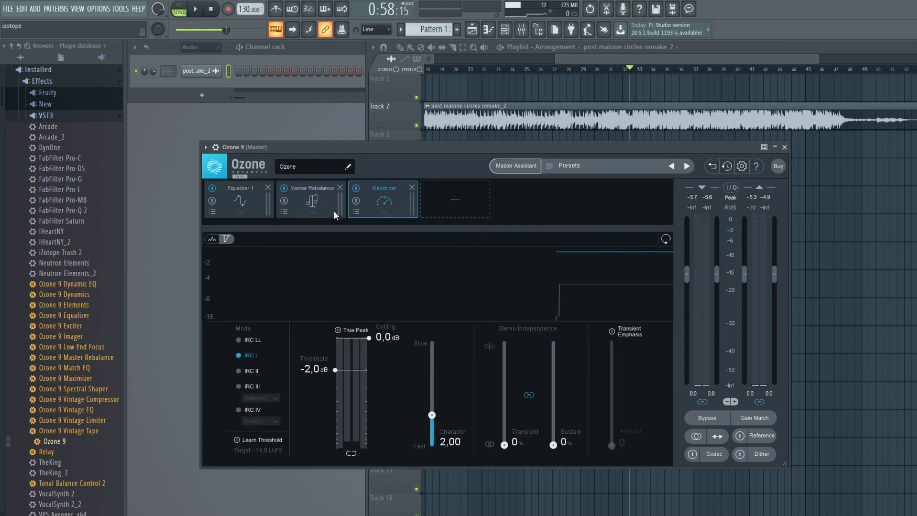
click(310, 191)
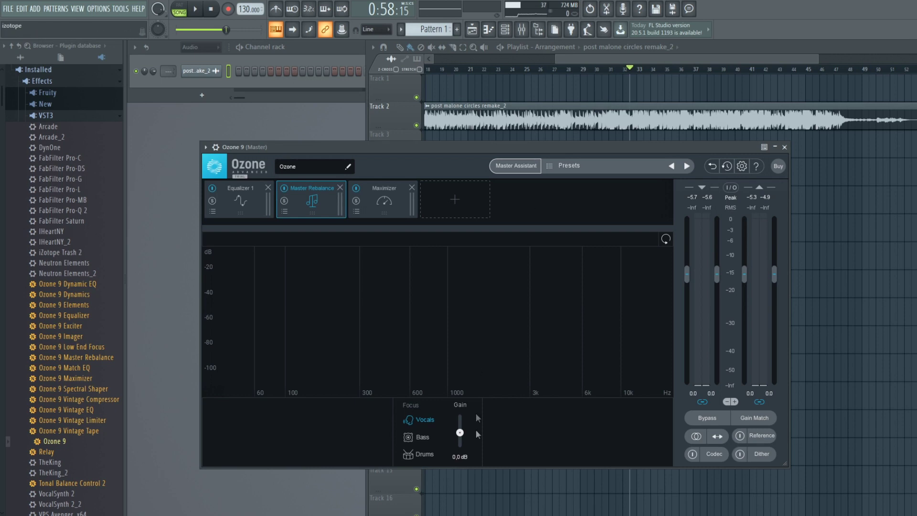
Audition the song with Vocals gain lowered to -2.9 dB, then -8.0 dB.
key(space)
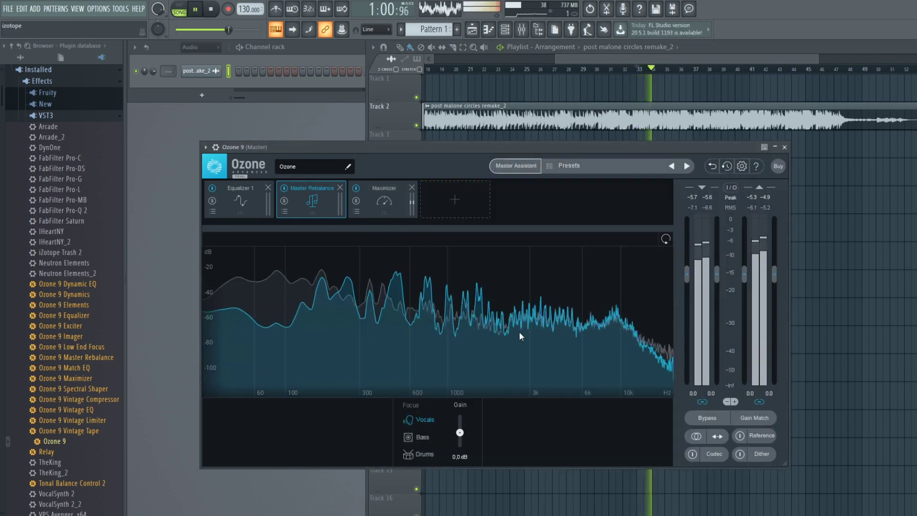
key(space)
drag(460, 433, 462, 443)
key(space)
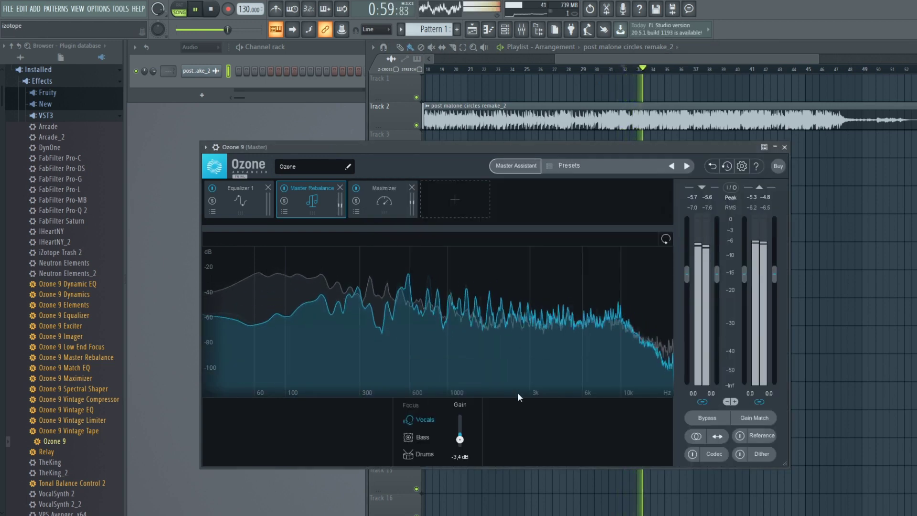
key(space)
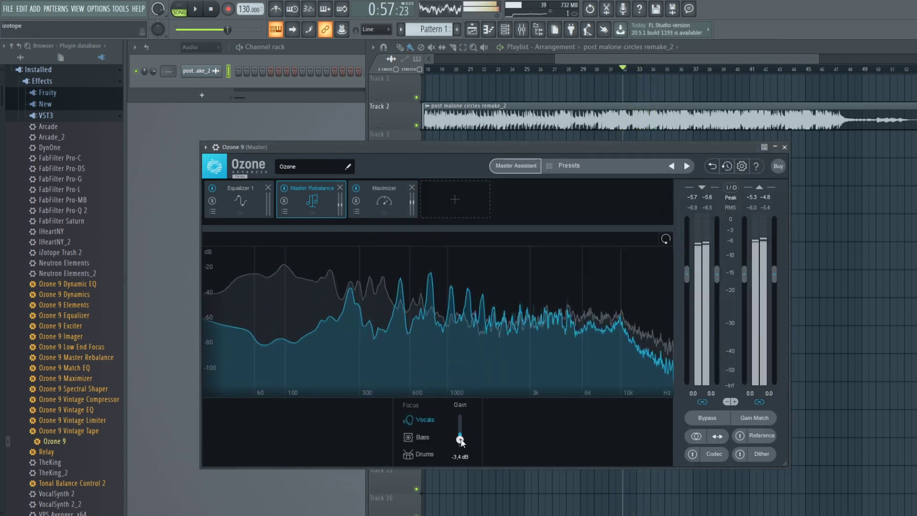
drag(463, 443, 460, 449)
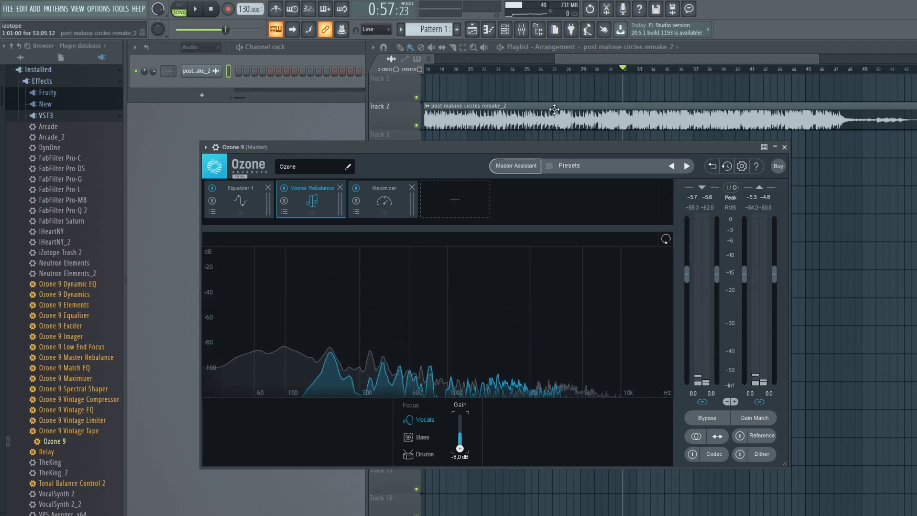
Replay from around 0:56, boosting Vocals gain to 8.0 dB, then back to about -2 dB.
click(609, 70)
key(space)
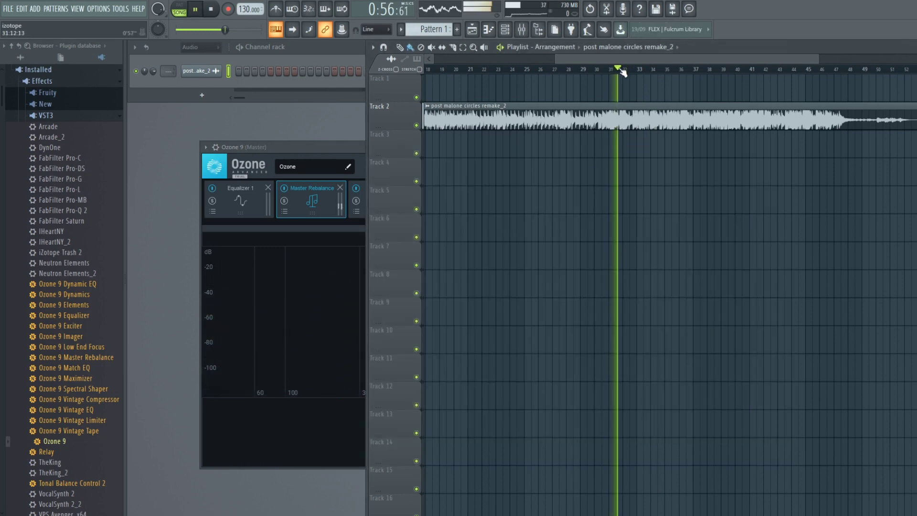
click(345, 151)
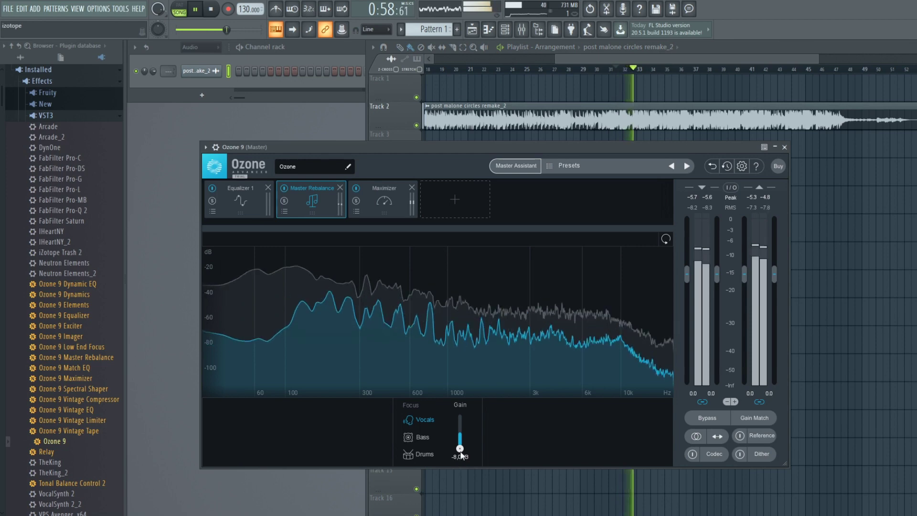
drag(462, 449, 463, 437)
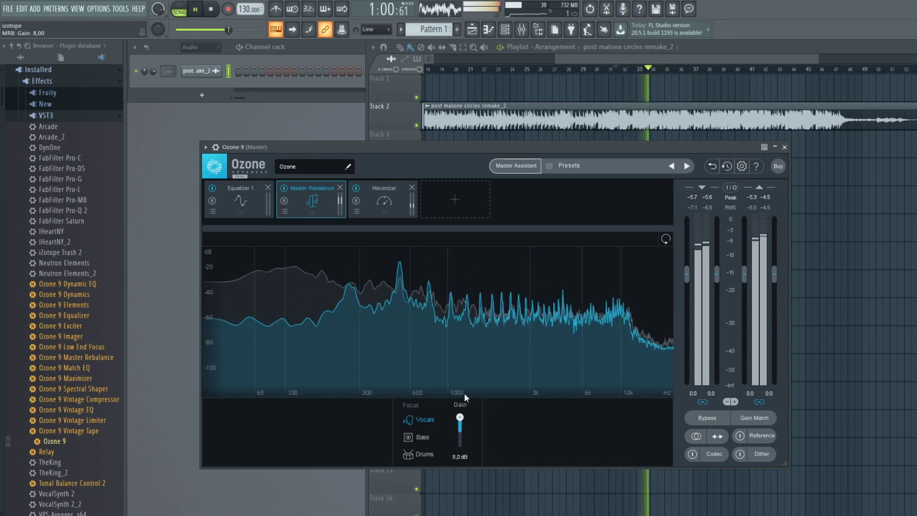
key(space)
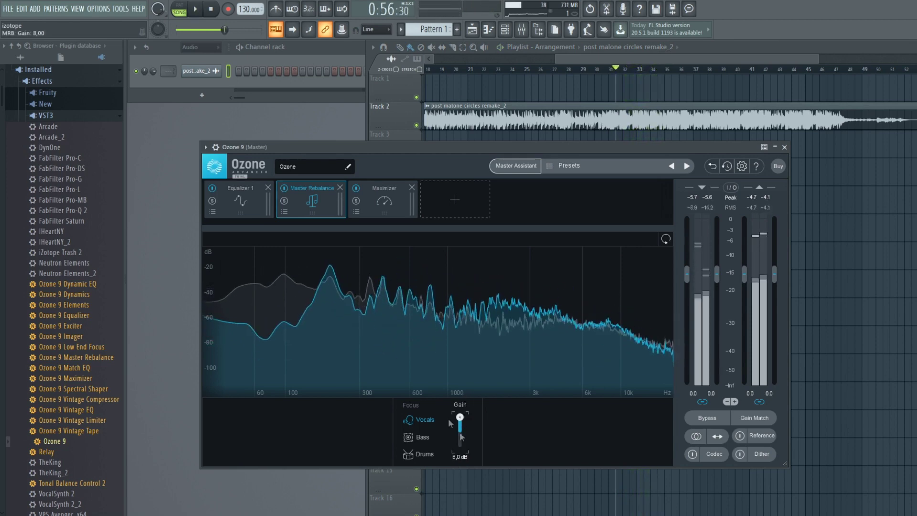
drag(460, 417, 464, 435)
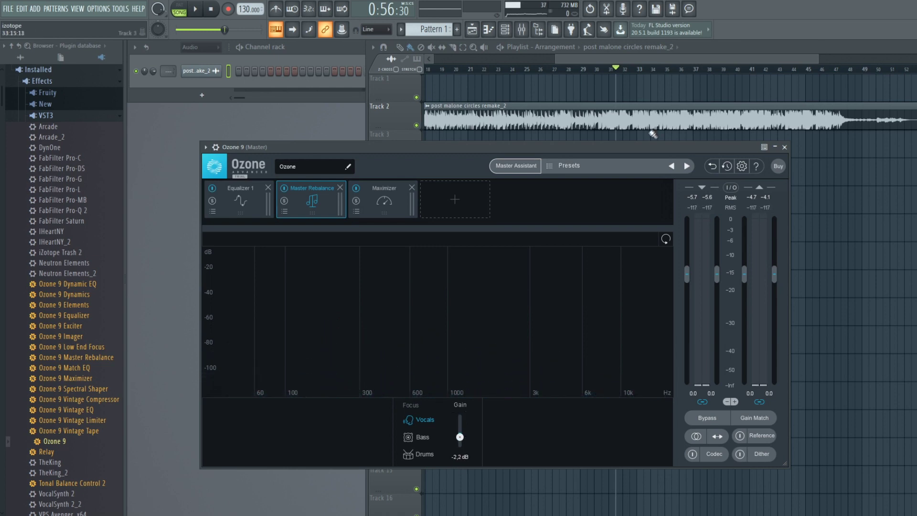
Replay from around bar 29 and settle the Vocals gain at -2.7 dB.
click(610, 69)
click(635, 305)
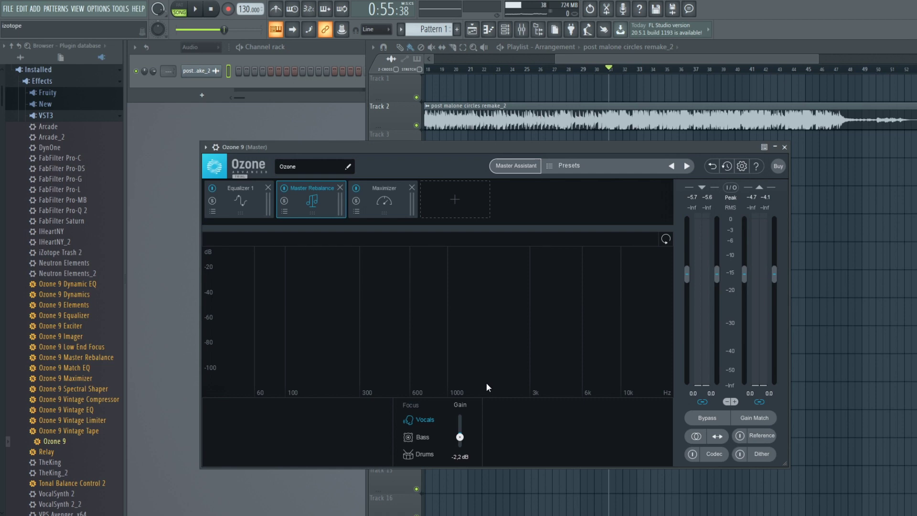
click(610, 71)
click(610, 70)
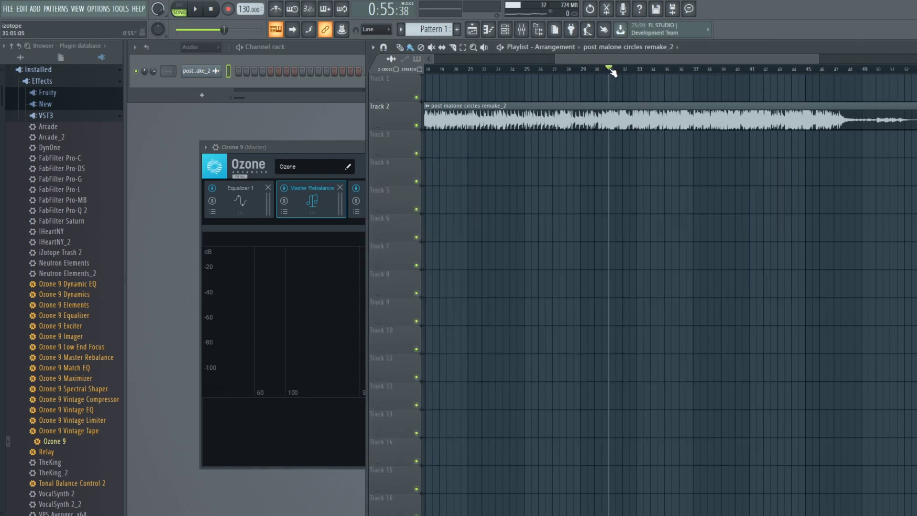
drag(609, 70, 593, 70)
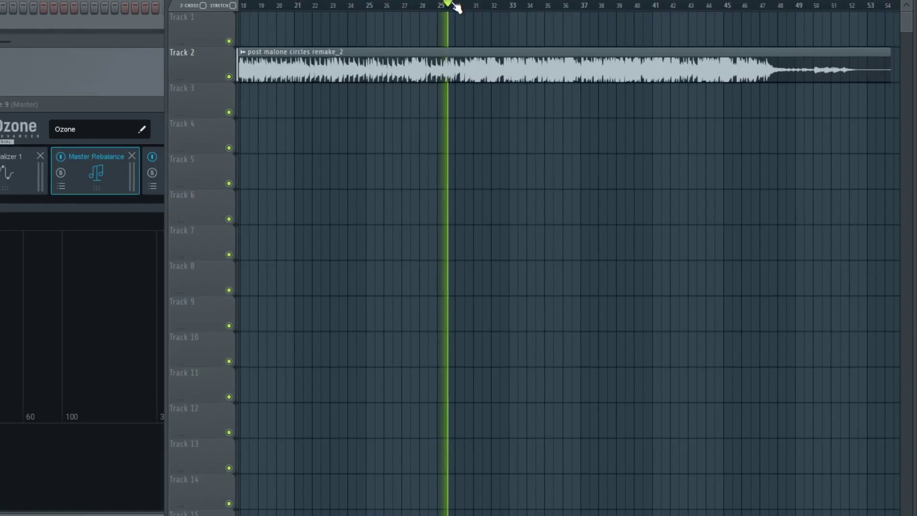
key(space)
click(337, 152)
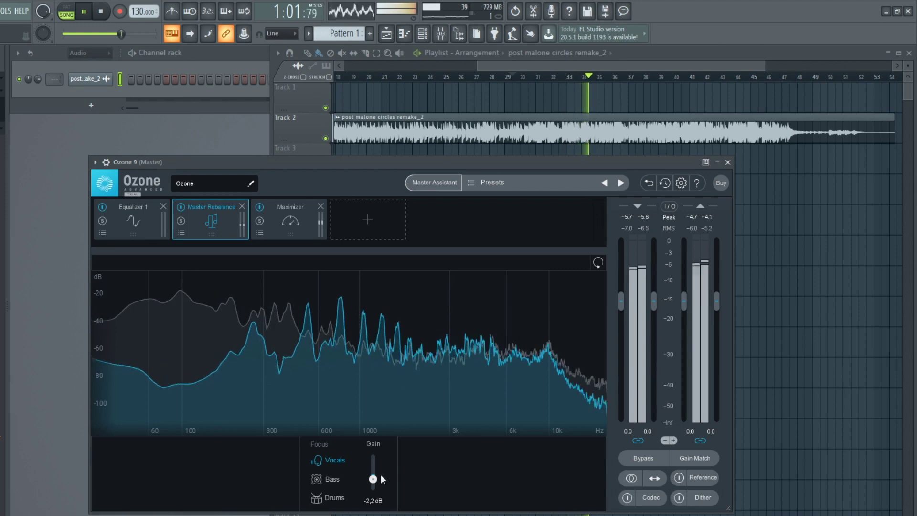
drag(374, 476, 374, 479)
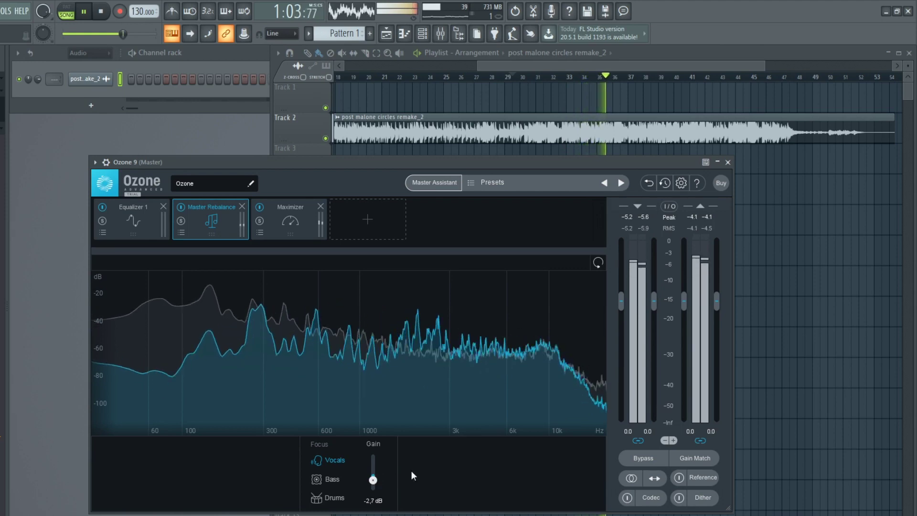
key(space)
Focus Master Rebalance on Bass and audition Bass gain levels from around bar 30.
click(330, 478)
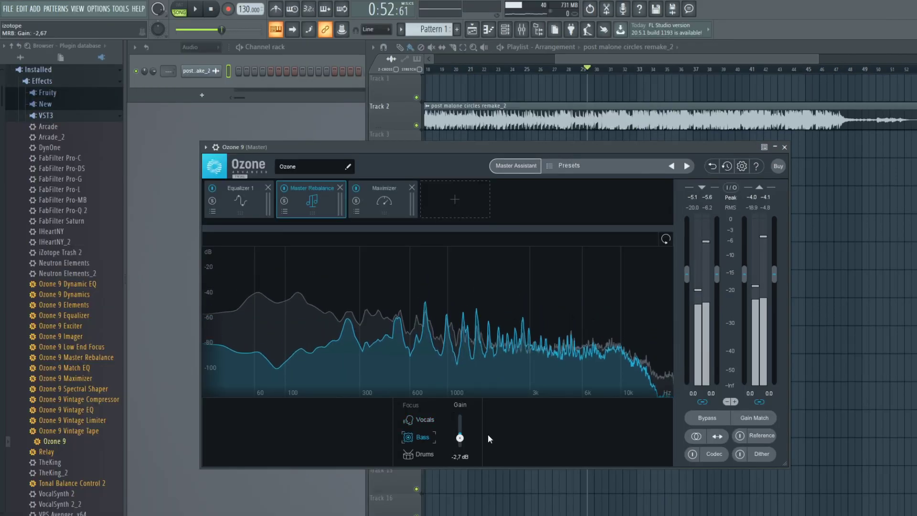
click(596, 71)
key(space)
click(351, 146)
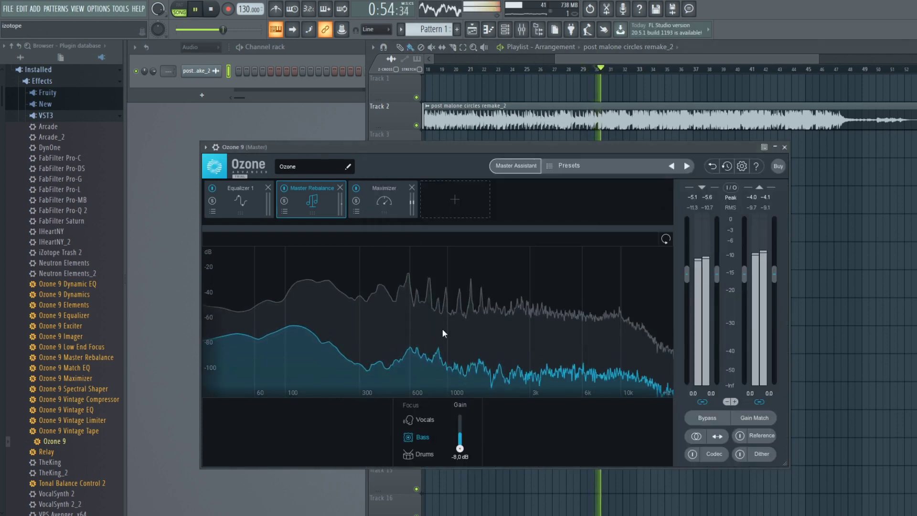
mouse_move(459, 448)
mouse_down()
mouse_move(461, 419)
mouse_move(470, 444)
mouse_up()
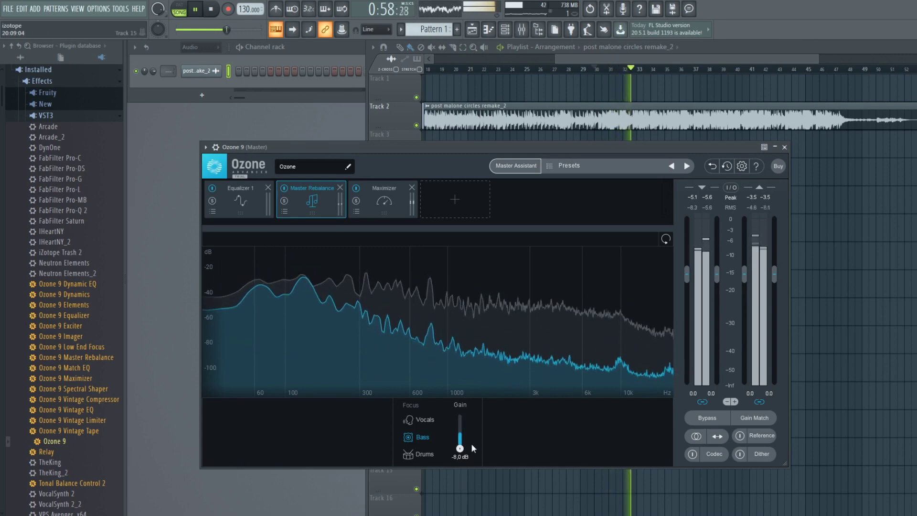
Switch focus to Drums, raise them from -8.0 dB while listening, then set Vocals to -2.4 dB.
click(432, 453)
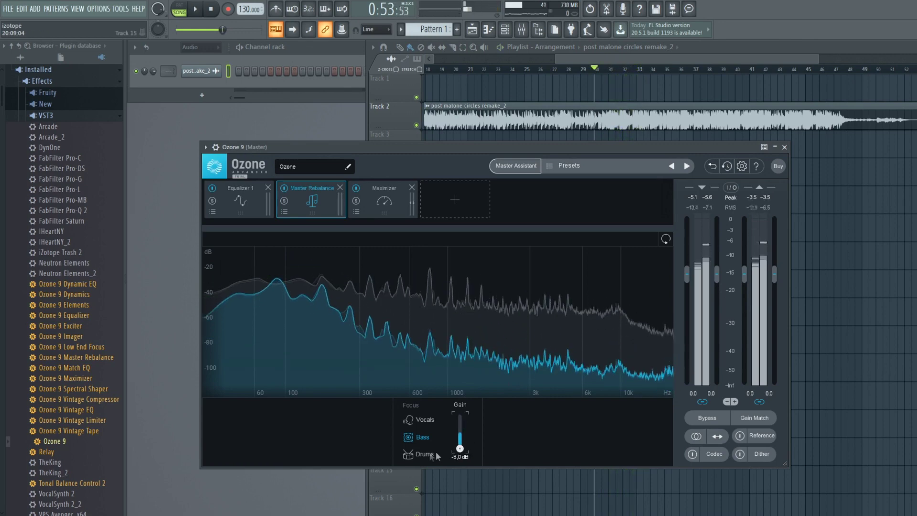
key(space)
key(space)
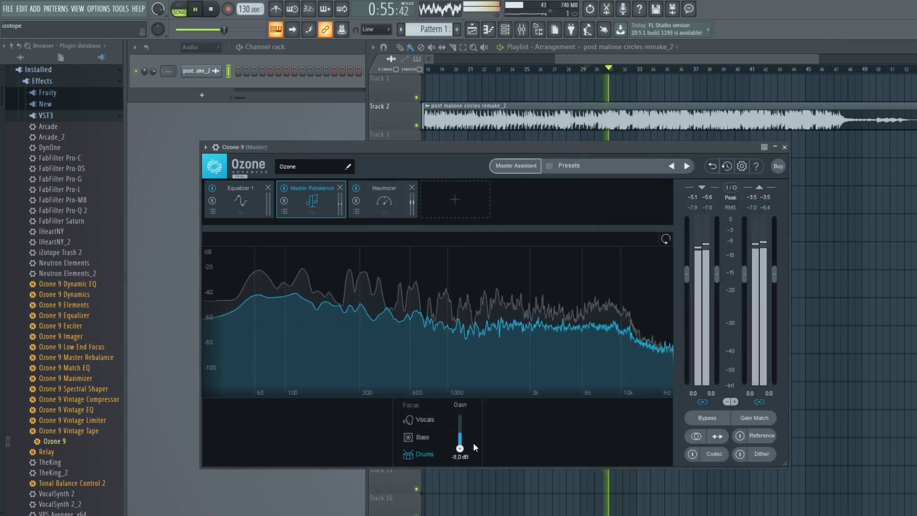
key(space)
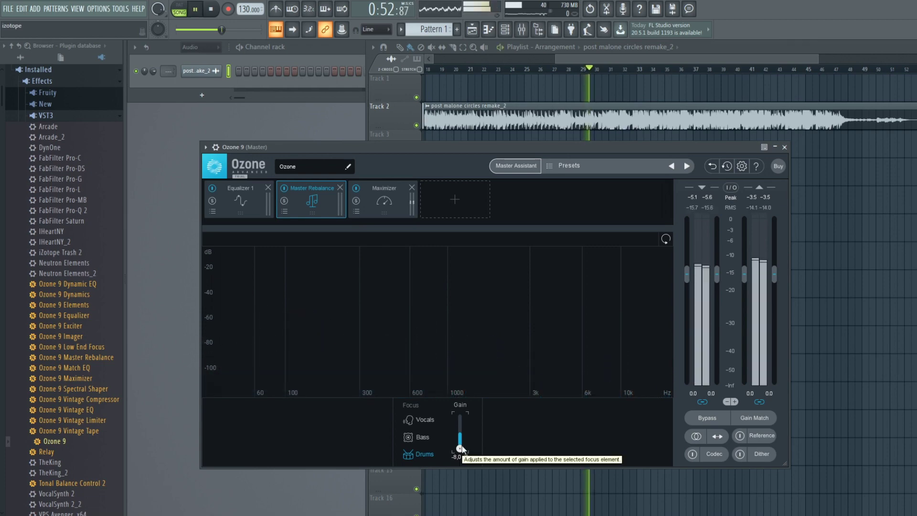
key(space)
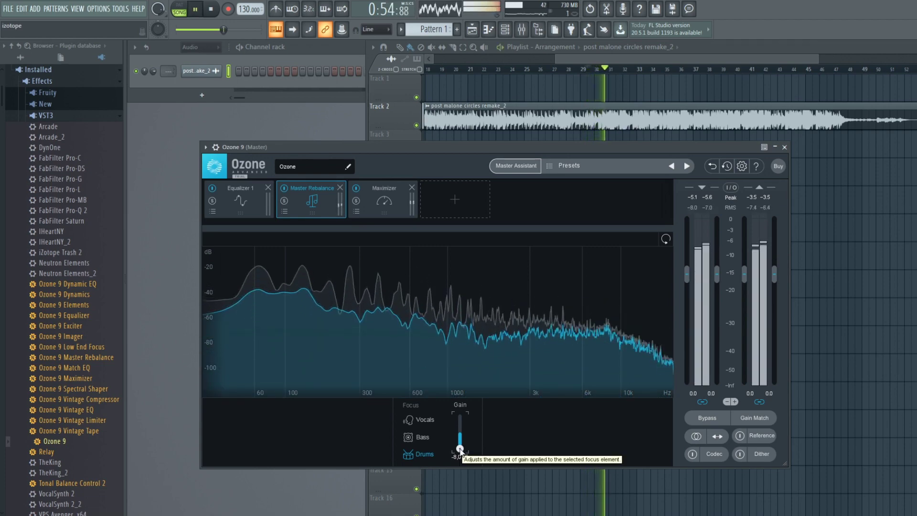
mouse_move(459, 449)
mouse_down()
mouse_move(462, 417)
mouse_move(463, 433)
mouse_up()
key(space)
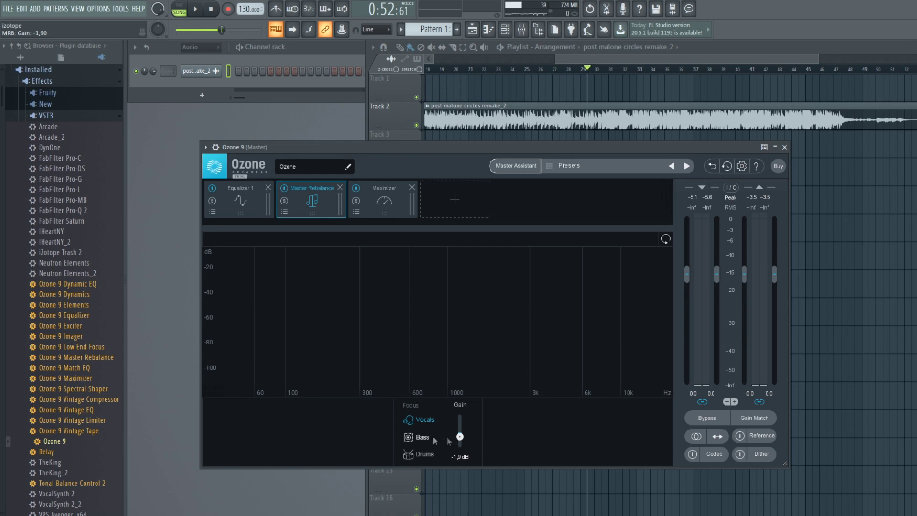
drag(461, 437, 462, 439)
Insert Low End Focus into Ozone's chain before the Maximizer and set it to Punchy mode.
click(455, 200)
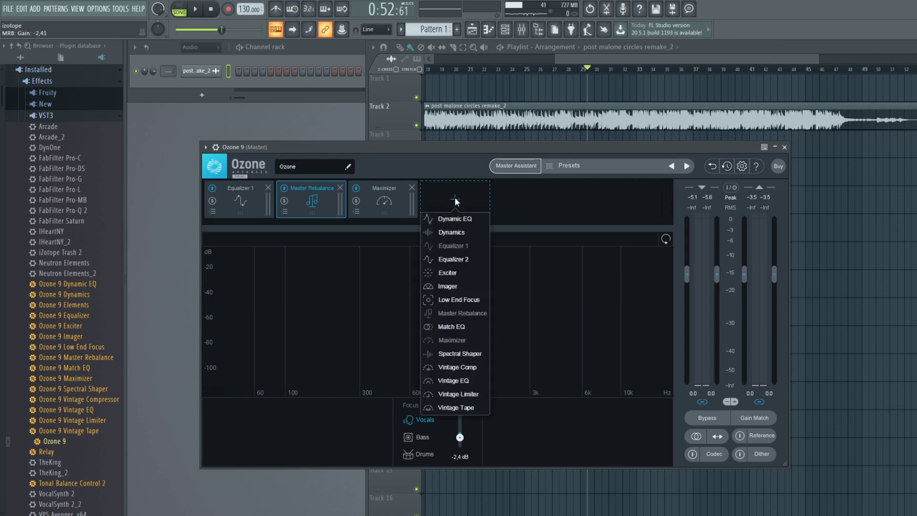
click(457, 300)
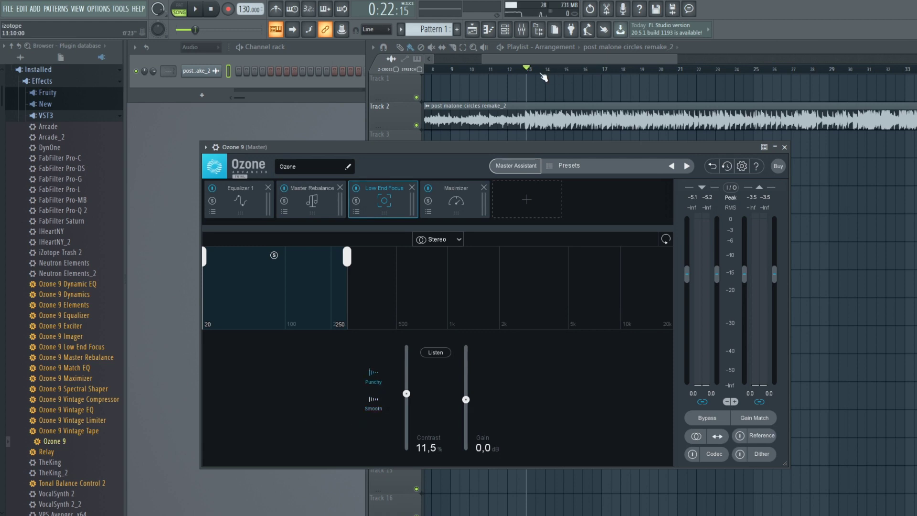
click(374, 375)
Bypass the Maximizer and audition Low End Focus Contrast, ending in Smooth mode at 14.4%.
key(space)
click(429, 188)
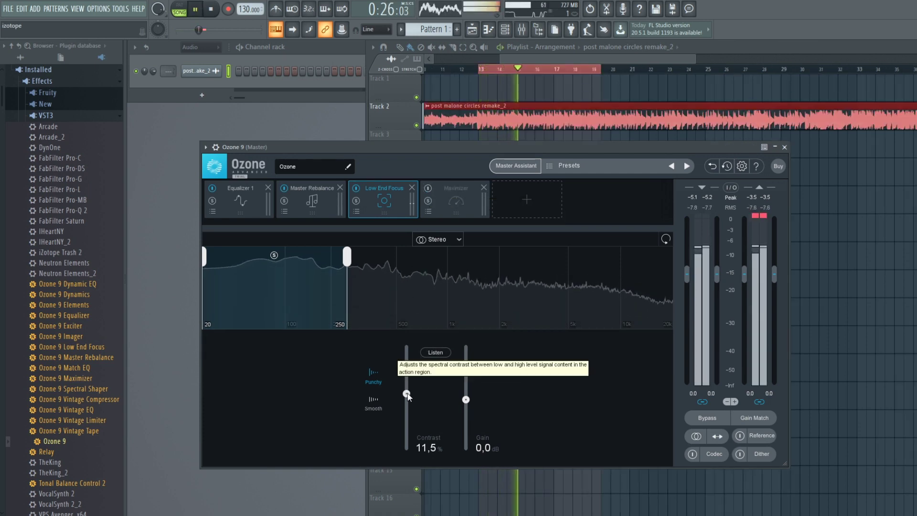
drag(407, 394, 407, 349)
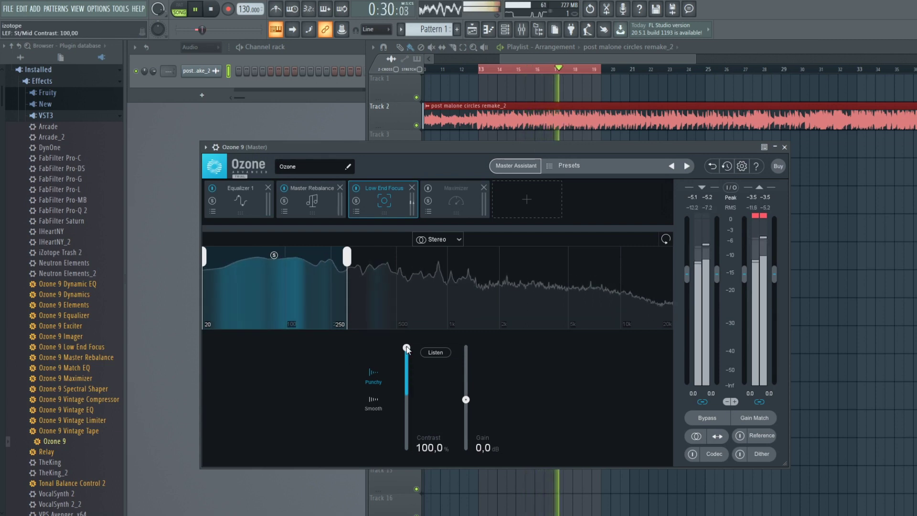
click(407, 348)
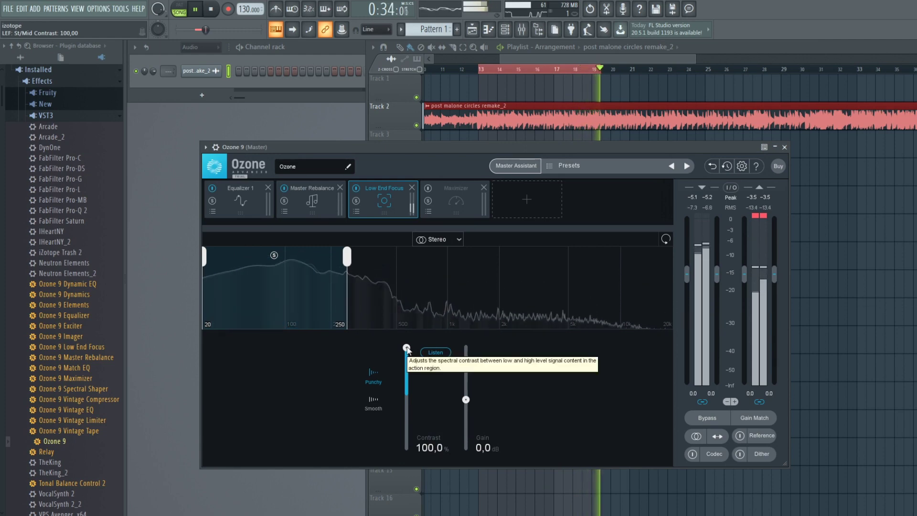
drag(406, 348, 407, 391)
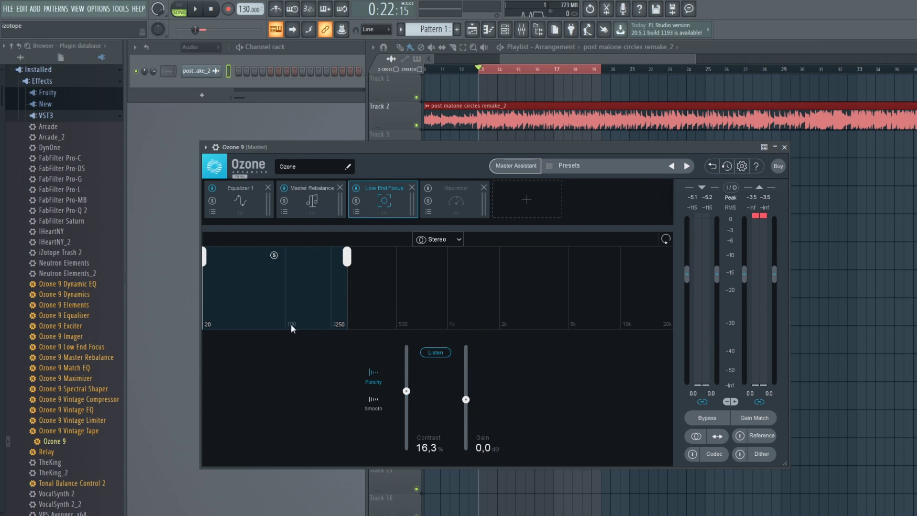
key(space)
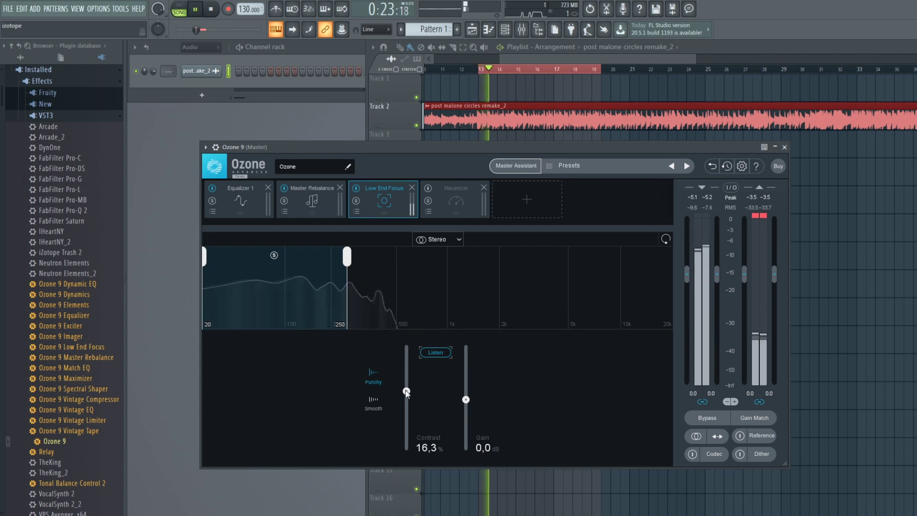
drag(407, 391, 408, 362)
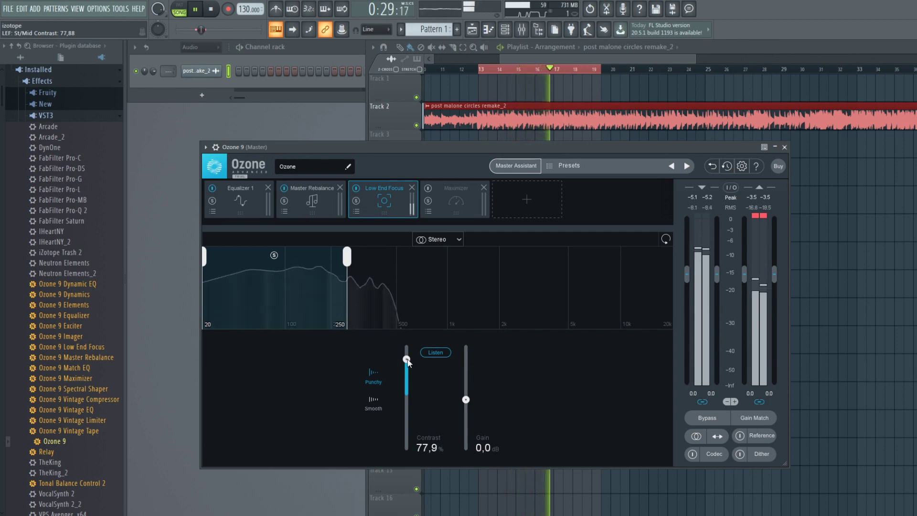
key(space)
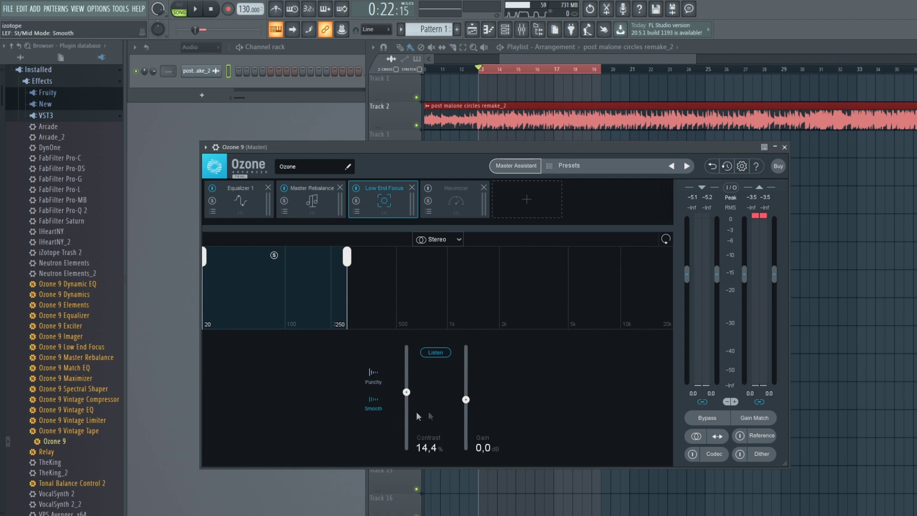
Play the looped section from its start to hear the low end.
scroll(430, 400, up, 5)
scroll(484, 397, down, 1)
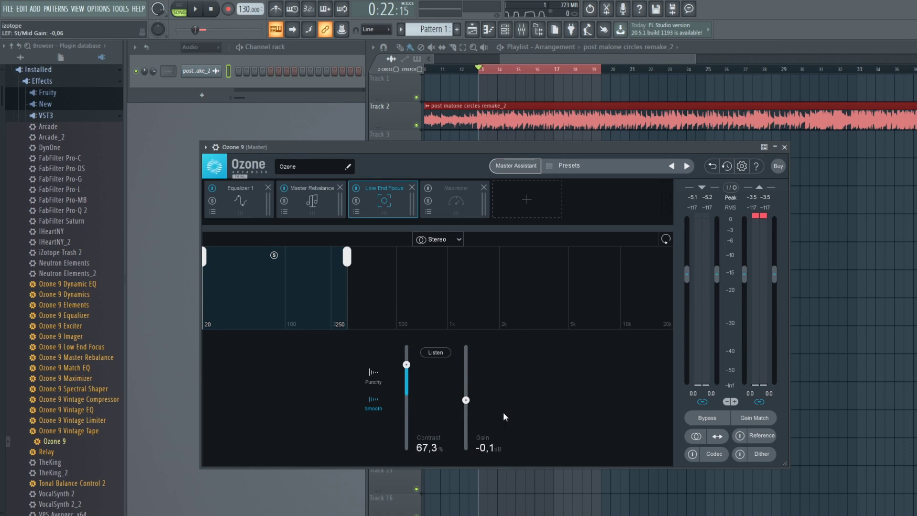
key(space)
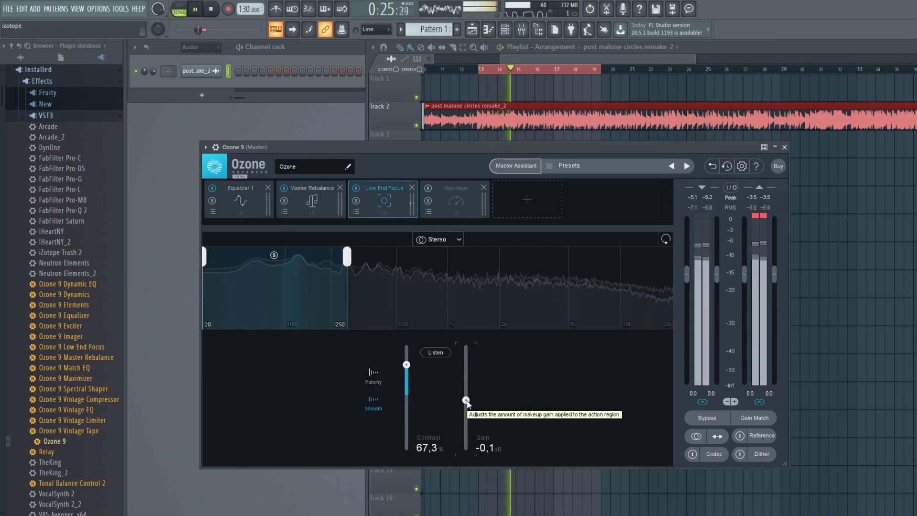
key(space)
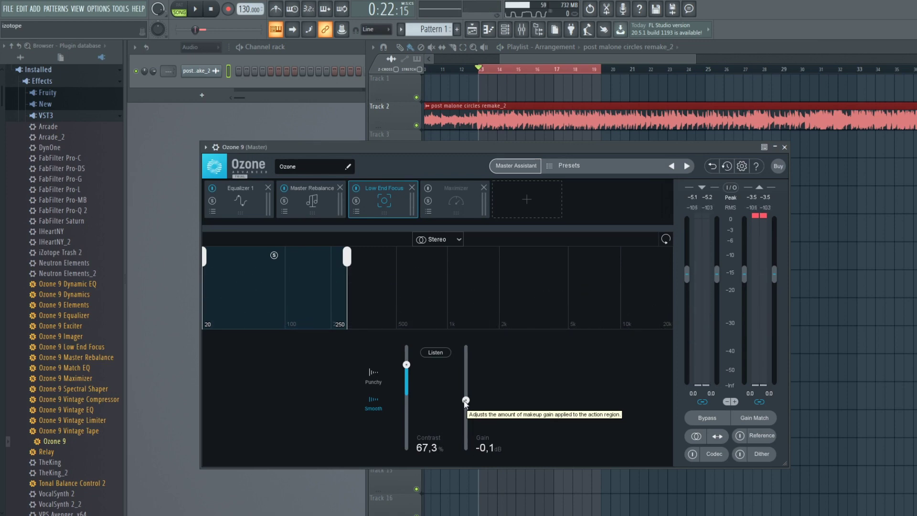
key(space)
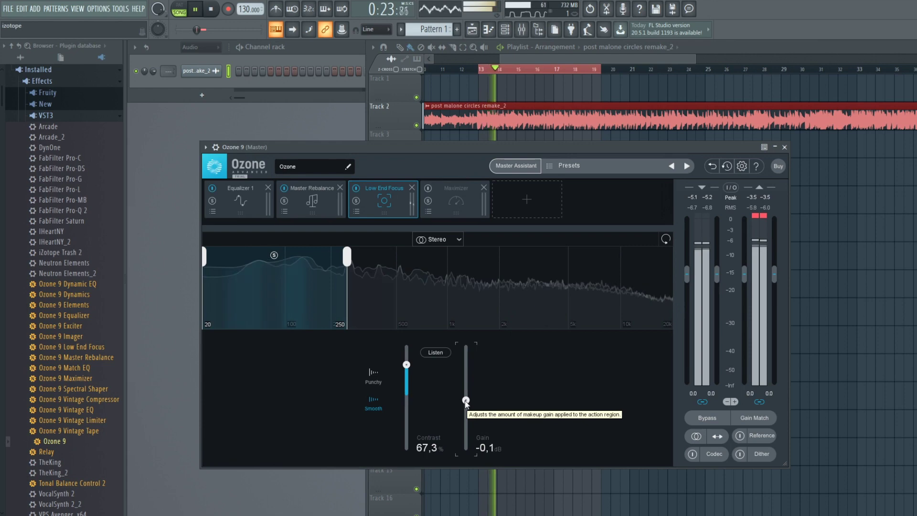
Set Low End Focus Gain to -2.5 dB and Contrast to 55.8%, then bypass it for comparison.
mouse_move(465, 401)
mouse_down()
mouse_move(466, 352)
mouse_move(468, 399)
mouse_up()
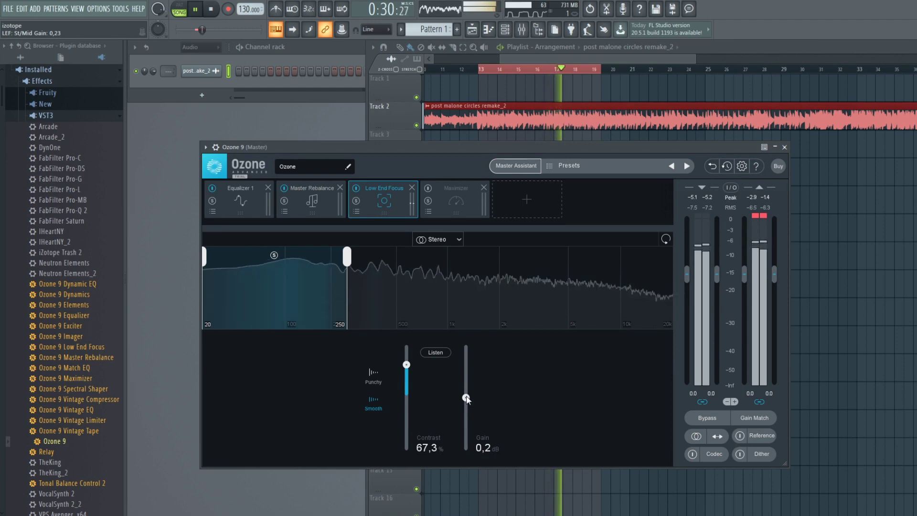
drag(466, 399, 467, 422)
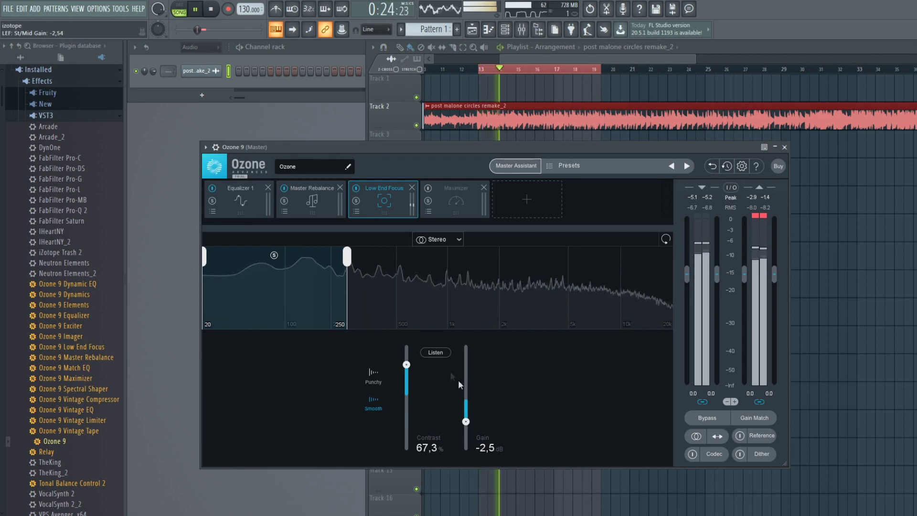
drag(407, 364, 410, 373)
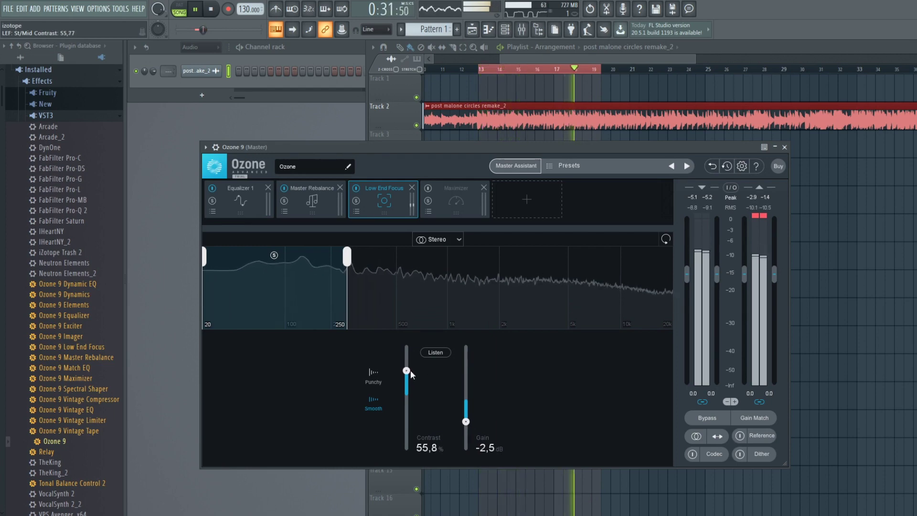
click(357, 187)
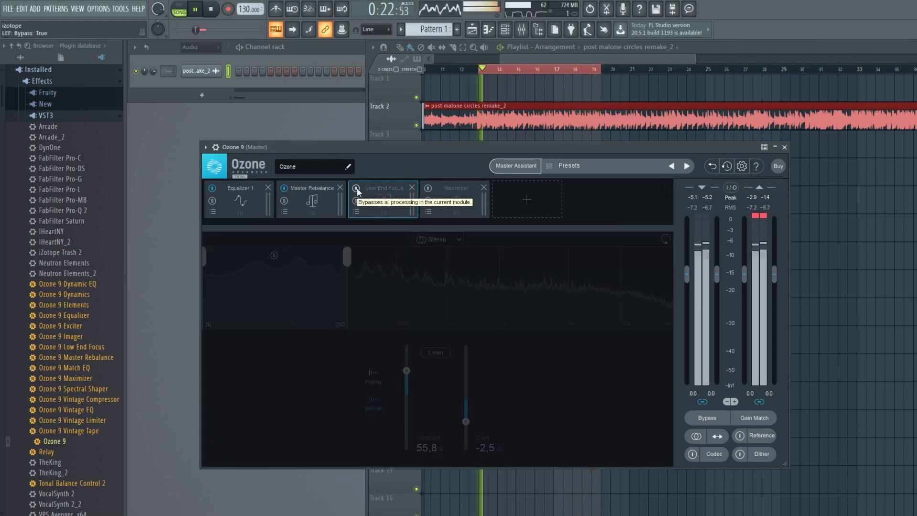
Re-enable Low End Focus, stop playback, check Master Rebalance, then close the Ozone 9 window.
click(355, 187)
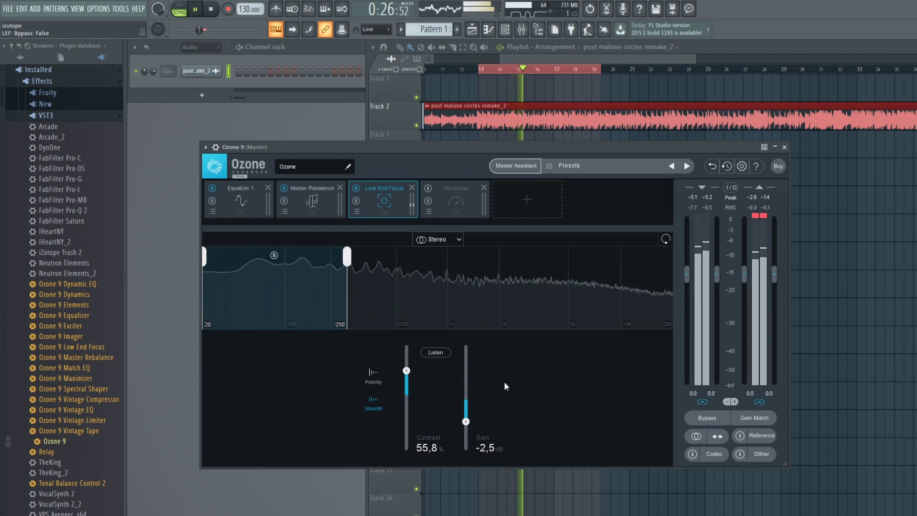
key(space)
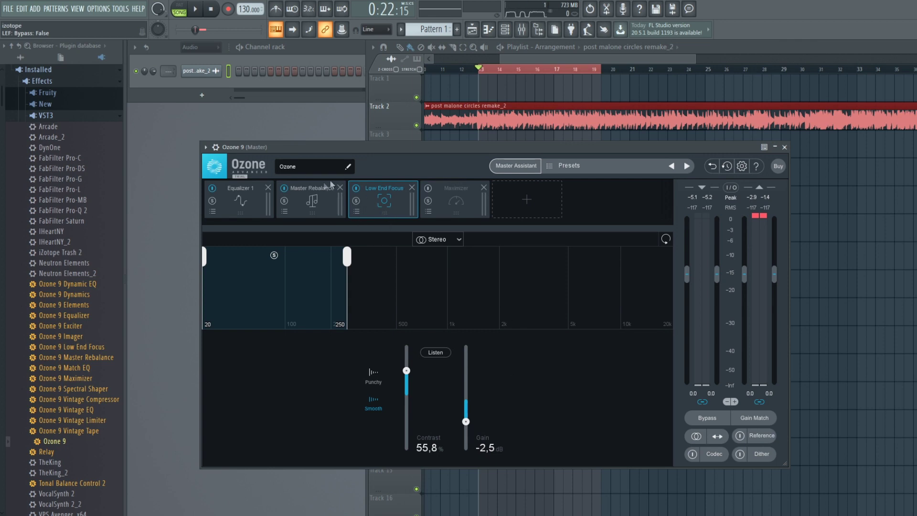
click(314, 193)
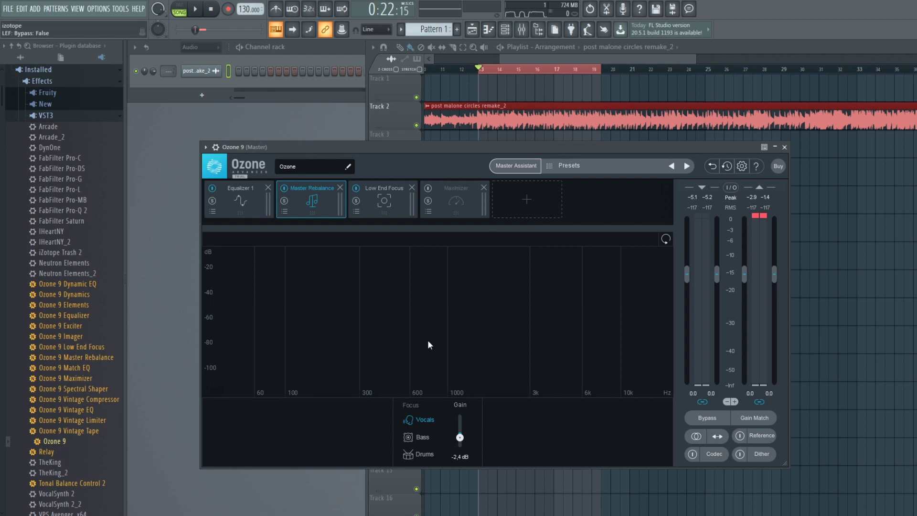
click(380, 200)
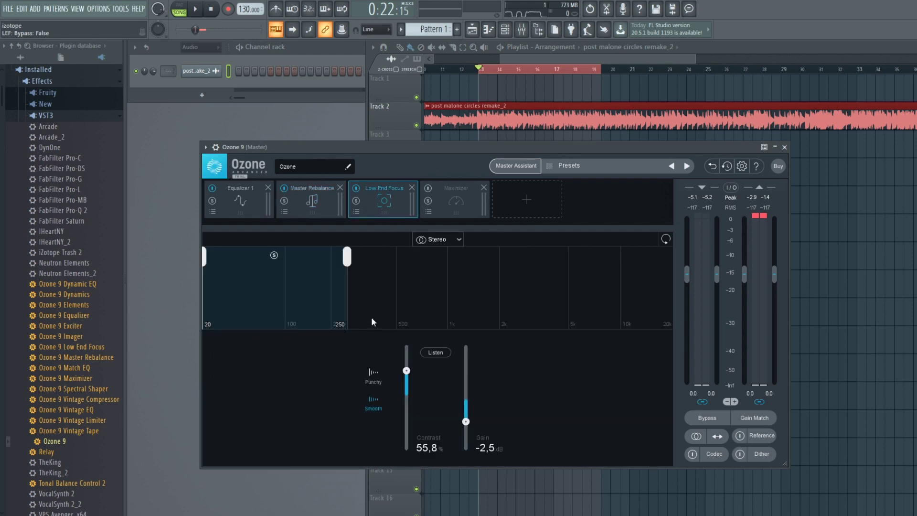
key(Escape)
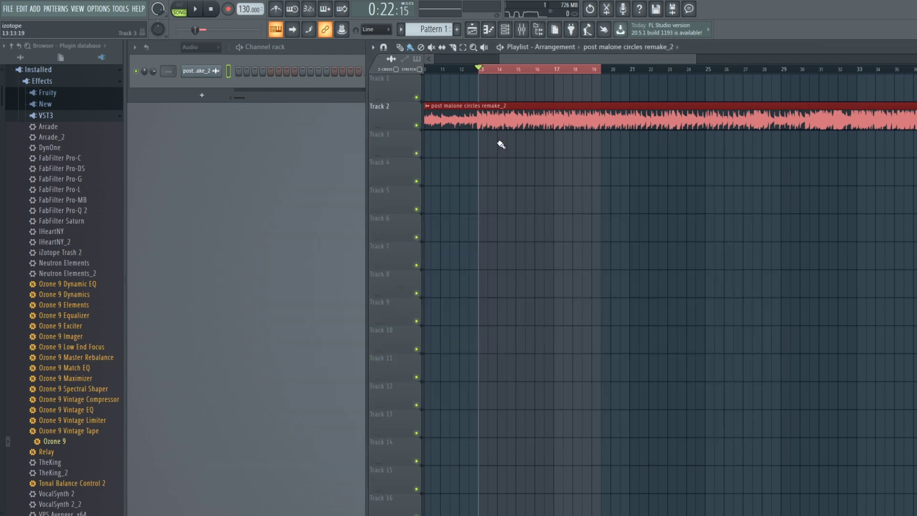
Open recent 'highest in the room.flp', show All channels in the Channel rack, and play the opening.
click(11, 13)
click(38, 117)
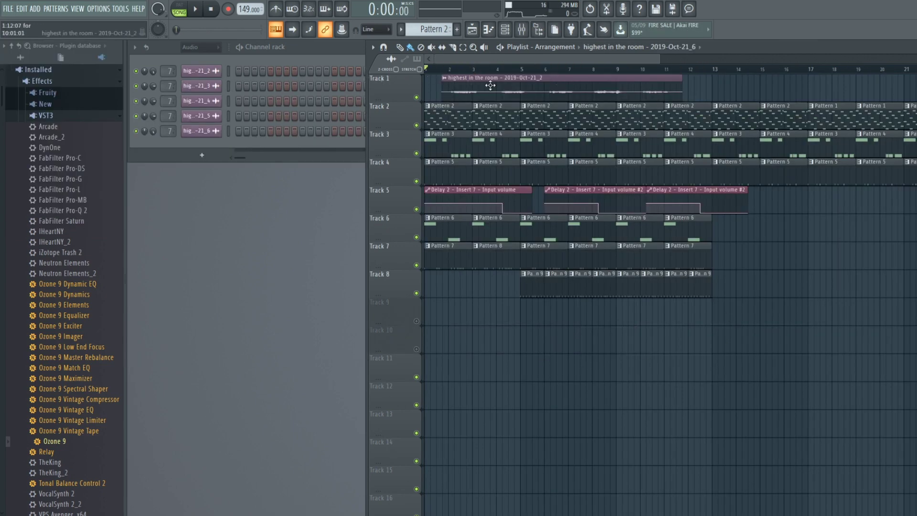
click(200, 47)
click(196, 53)
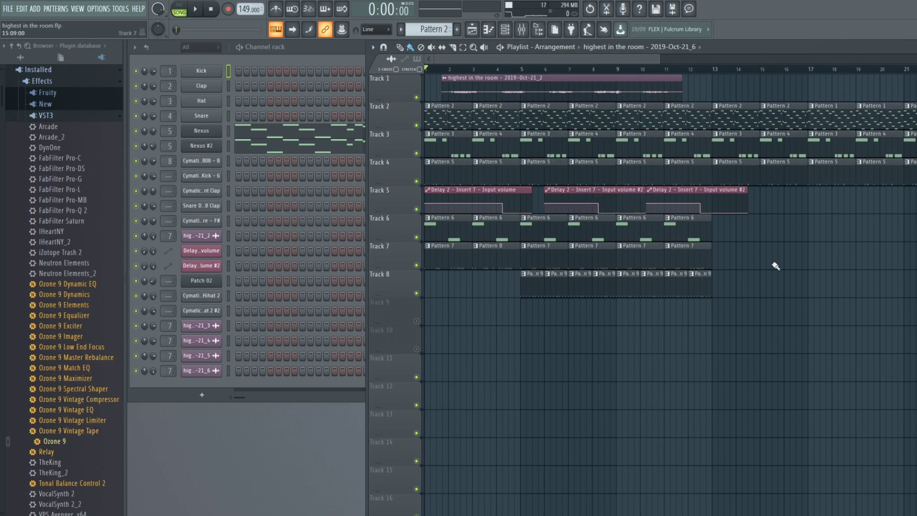
key(space)
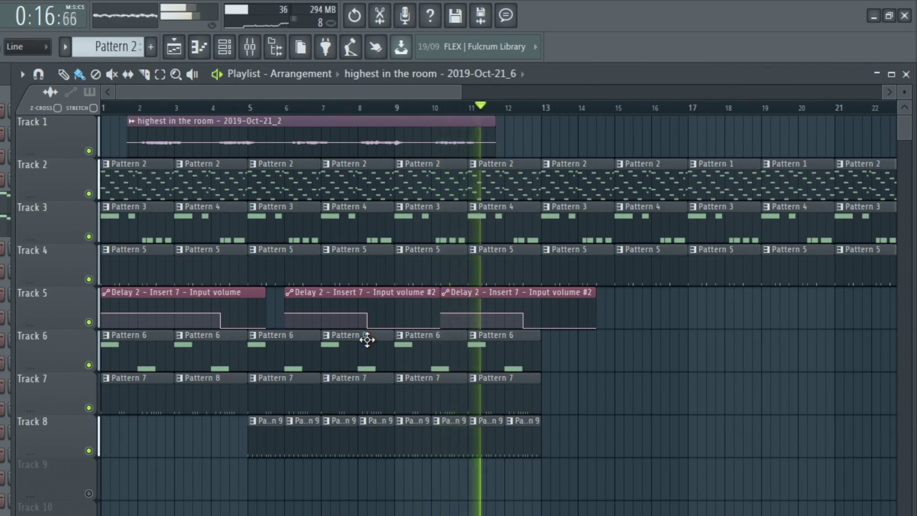
key(space)
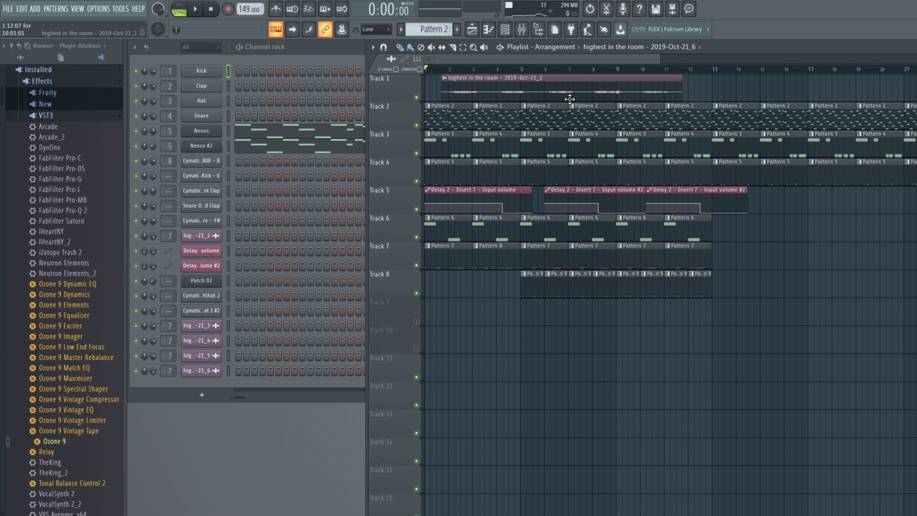
Open Ozone 9 on the Master track and launch its Master Assistant.
click(523, 30)
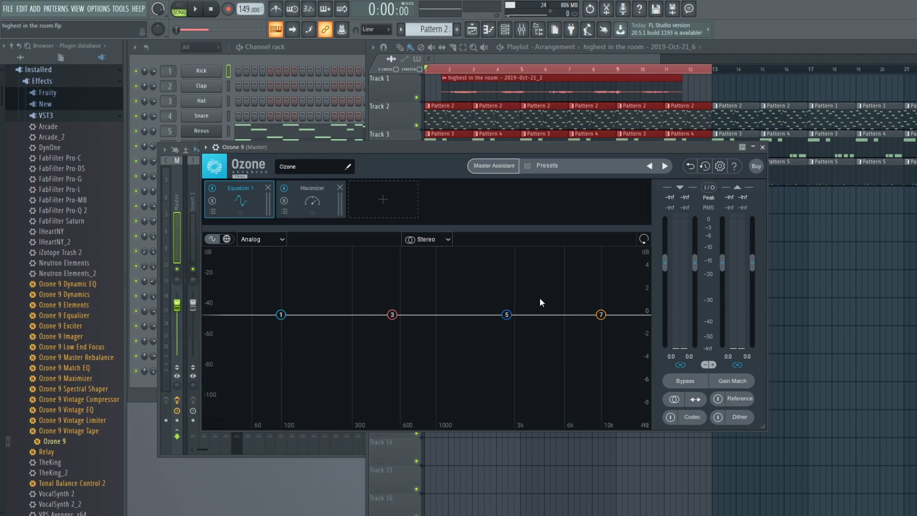
click(500, 163)
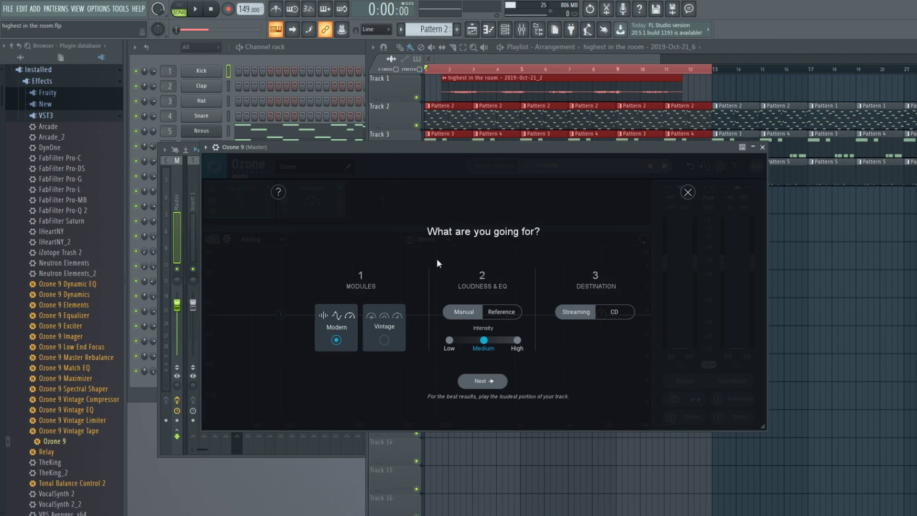
Choose Vintage modules with Manual loudness at Medium intensity, then advance to the listening step.
click(386, 320)
click(501, 312)
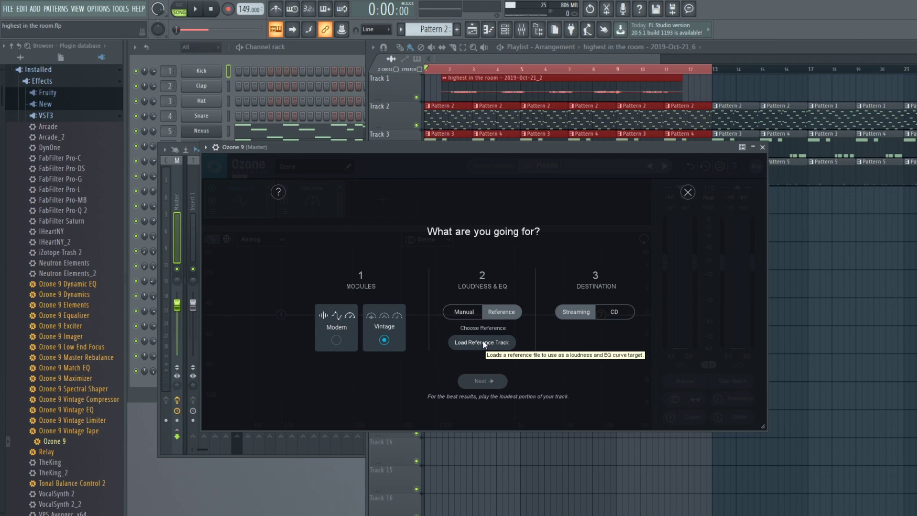
click(466, 312)
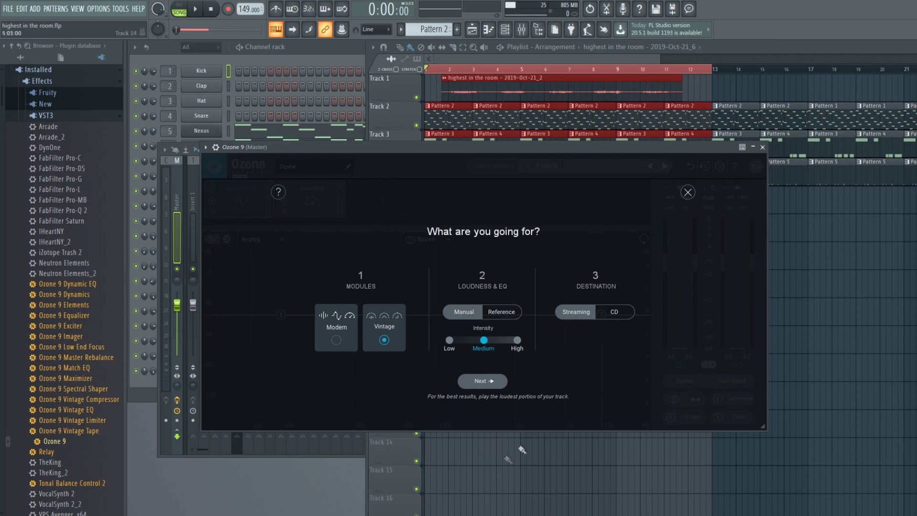
click(483, 381)
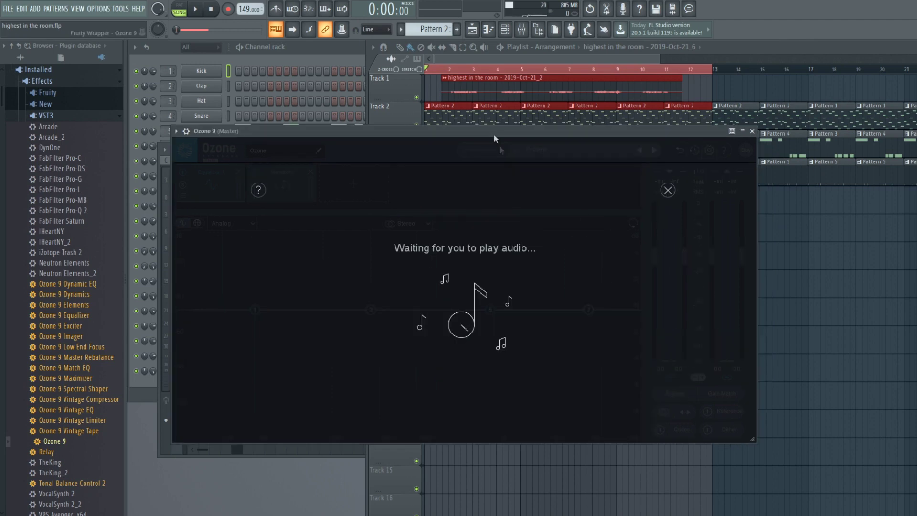
Move the Ozone window aside and play the song so Master Assistant can analyse it.
drag(499, 133, 499, 158)
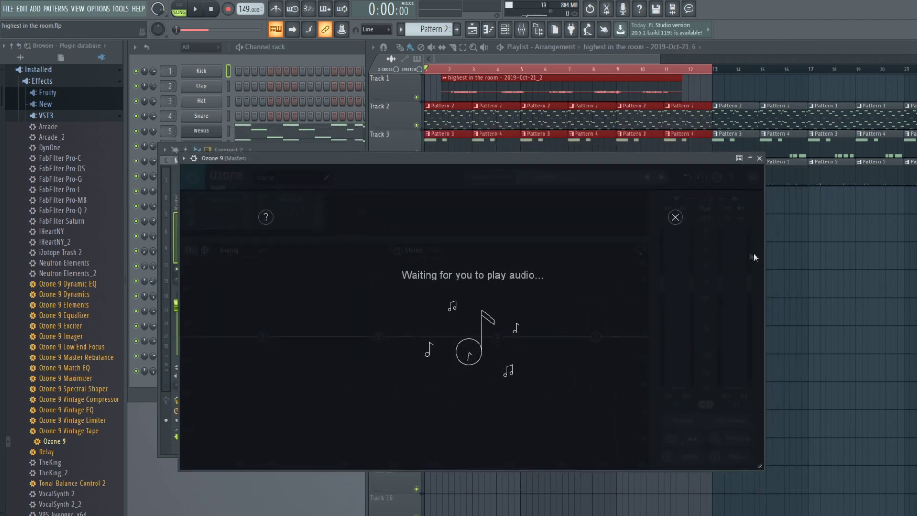
click(196, 9)
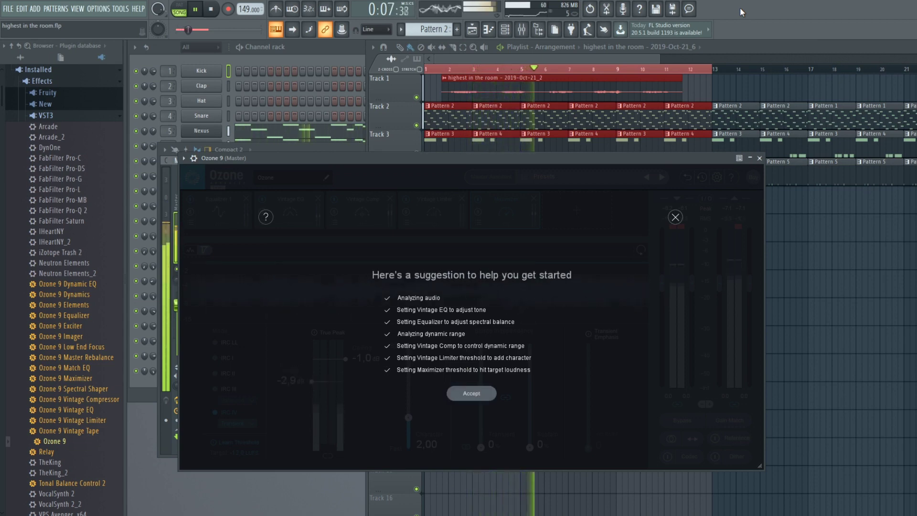
Accept the suggested vintage chain and A/B the mastered song against Ozone bypassed.
click(471, 393)
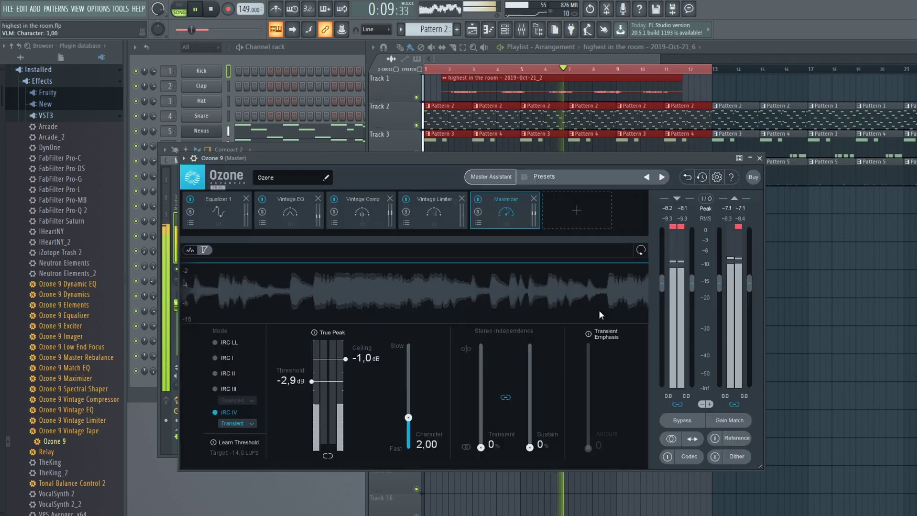
key(space)
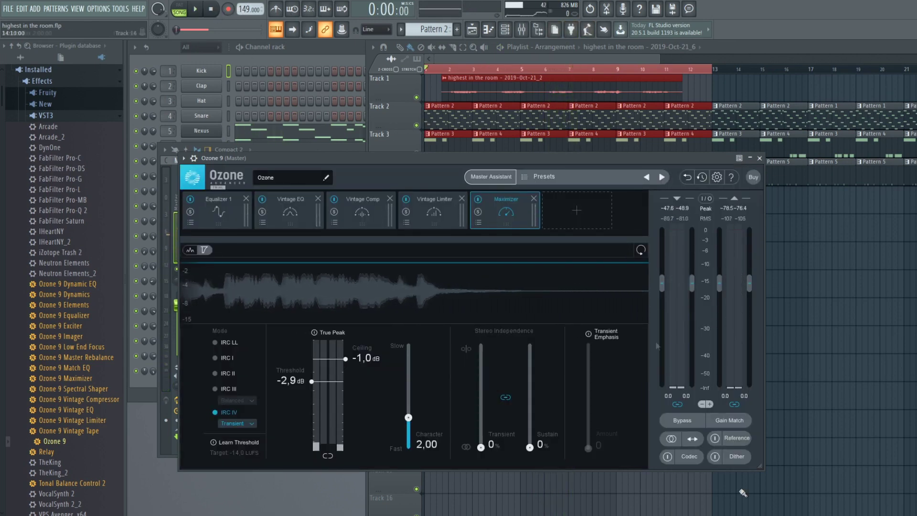
click(682, 421)
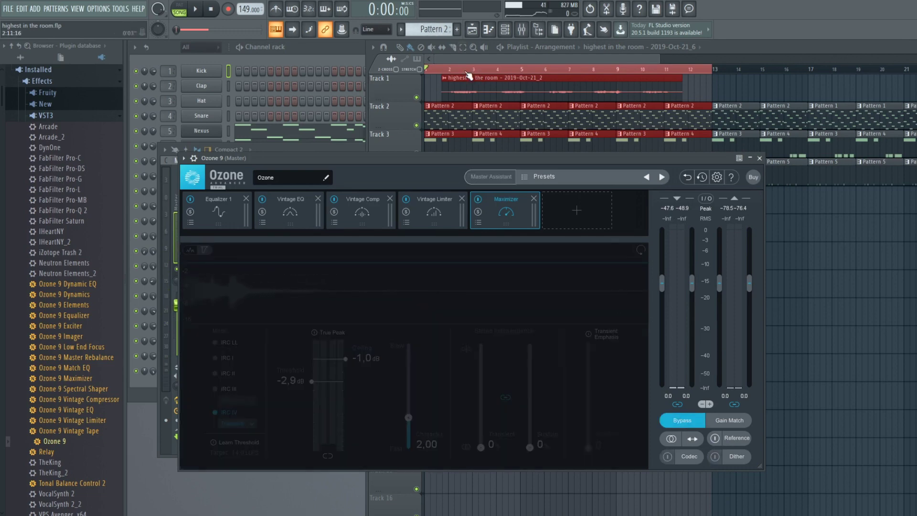
key(space)
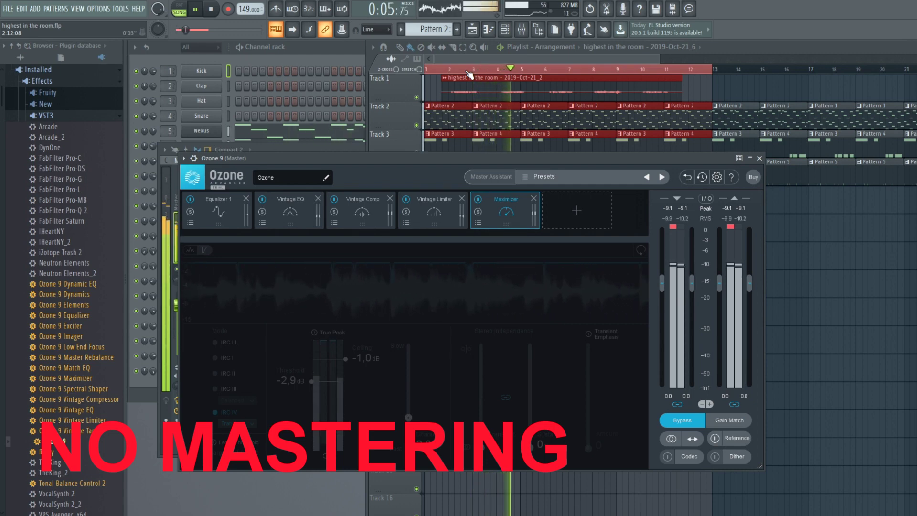
key(space)
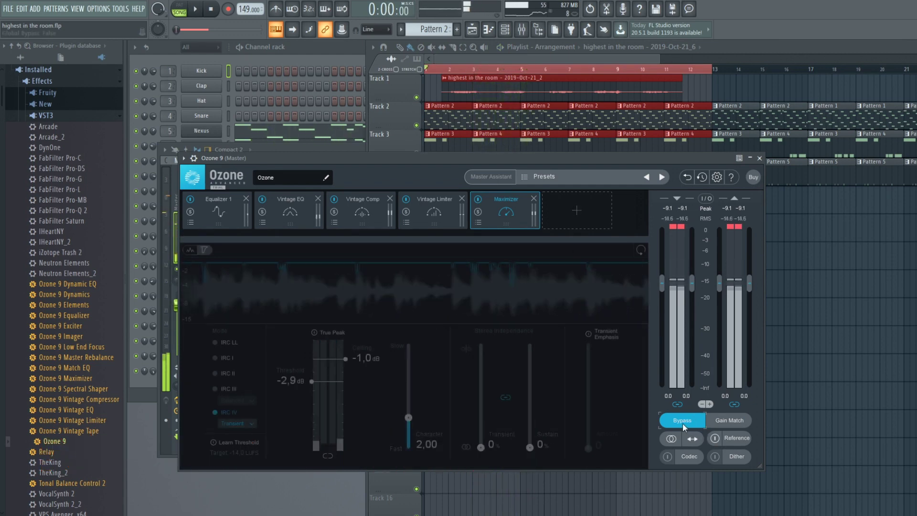
click(683, 423)
key(space)
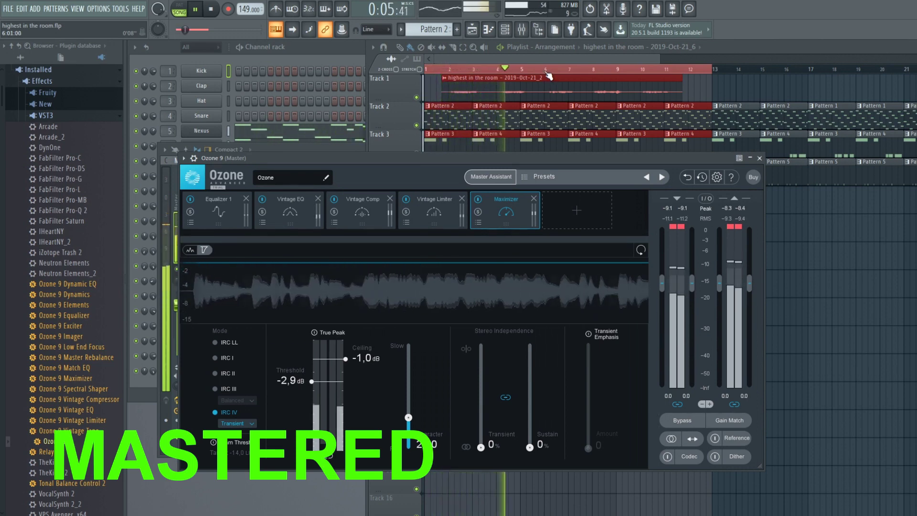
click(681, 420)
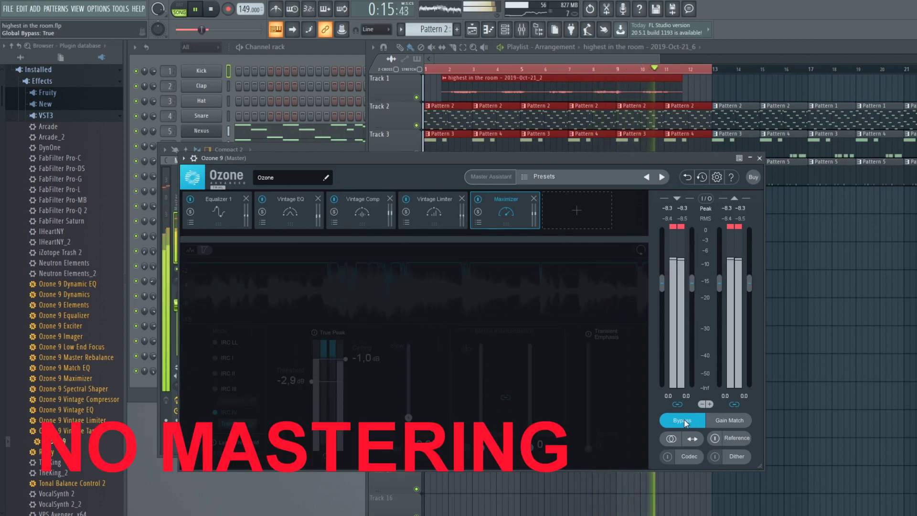
click(683, 421)
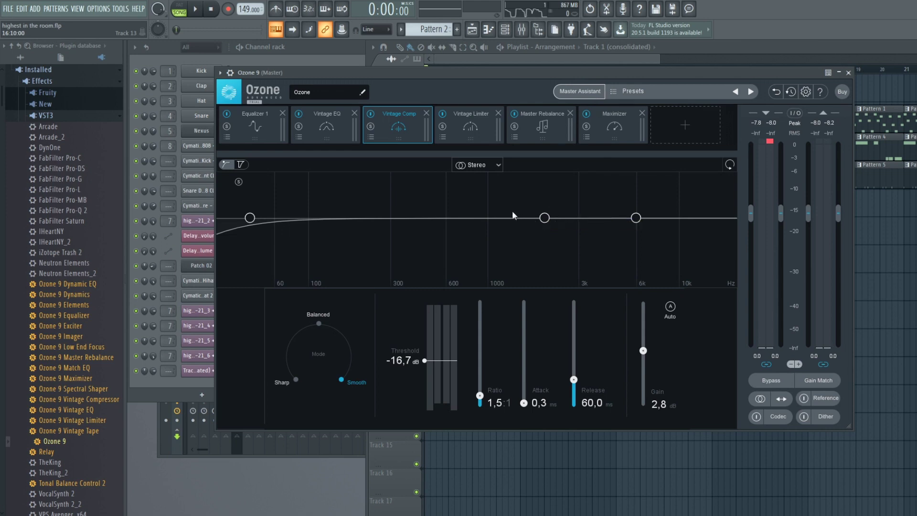
Inspect the Vintage EQ and Vintage Limiter modules, ending on the near-flat Vintage EQ.
click(334, 124)
click(463, 119)
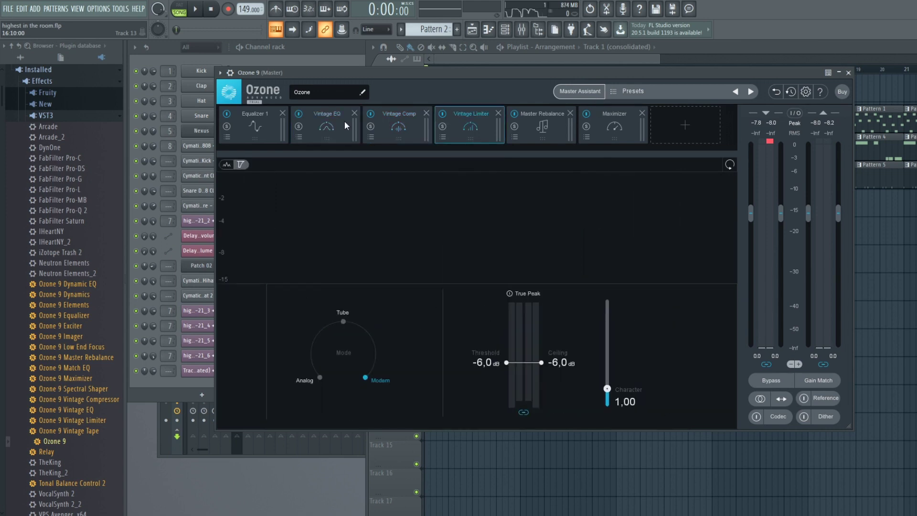
click(344, 121)
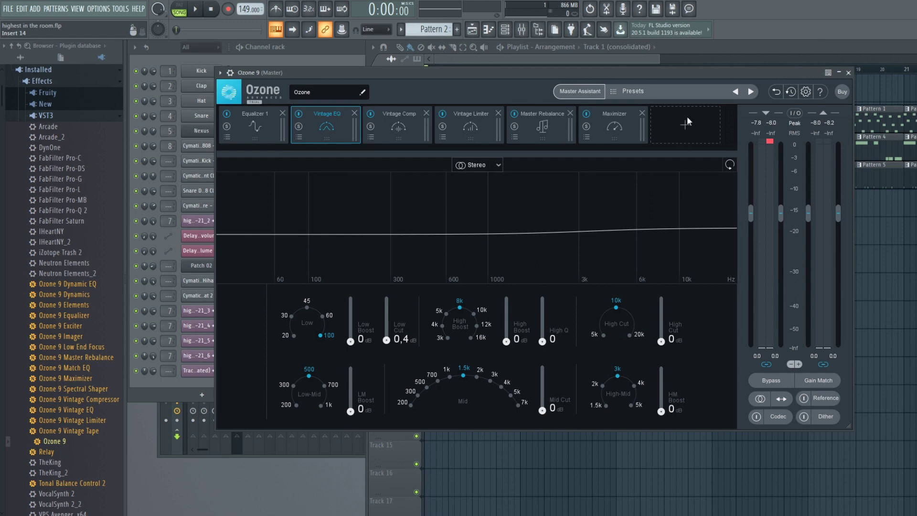
click(689, 128)
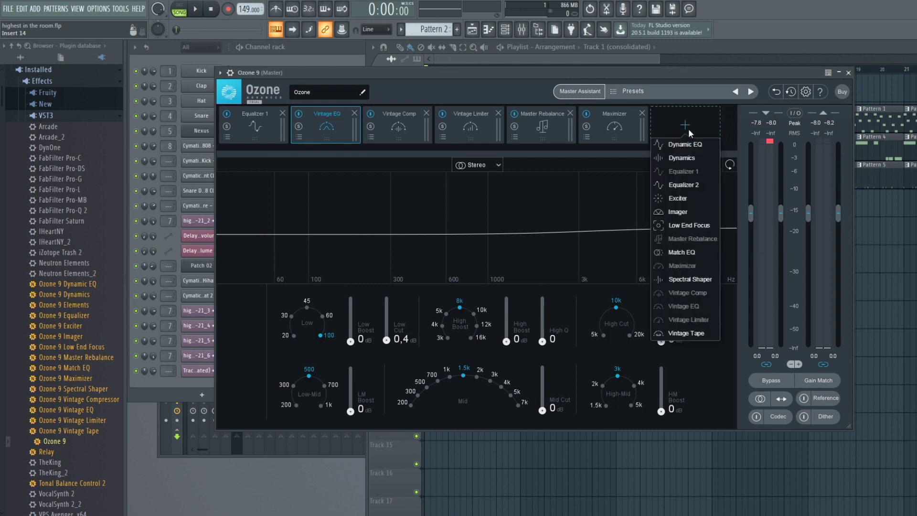
click(643, 160)
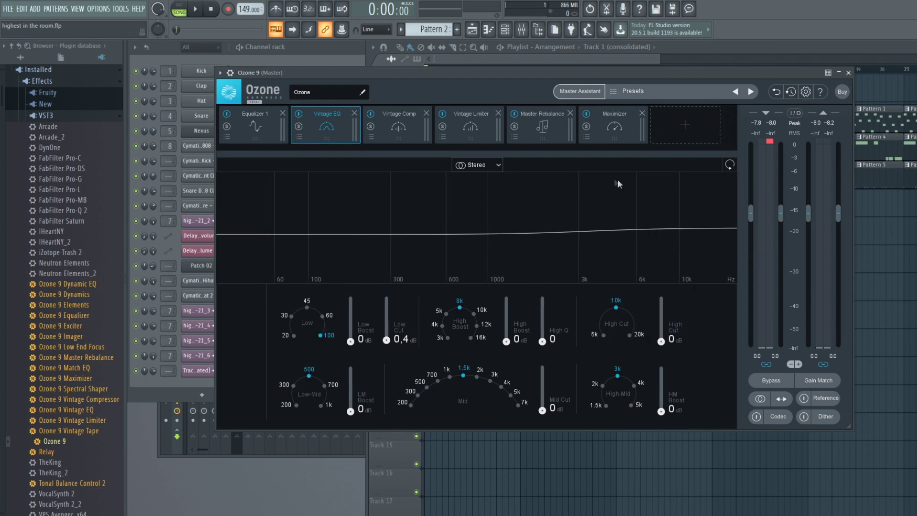